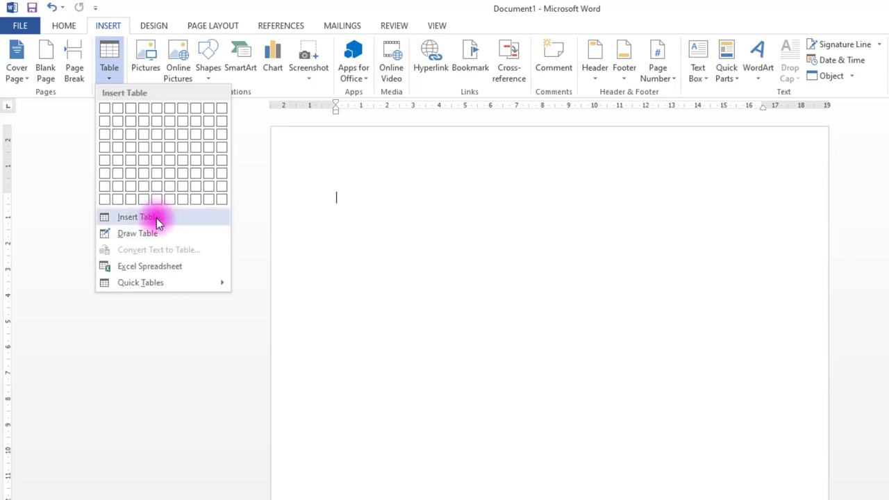
Insert a table with 5 columns and 20 rows.
{"action": "left_click", "coordinate": [157, 218]}
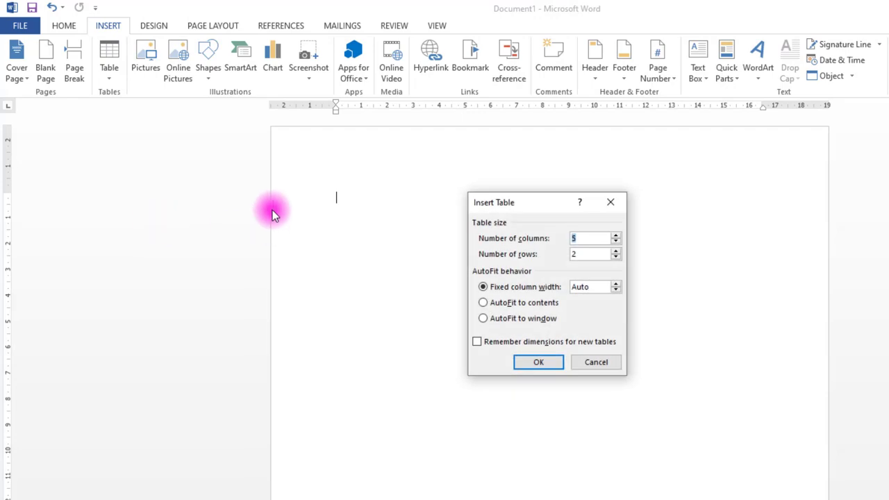
{"action": "left_click", "coordinate": [584, 255]}
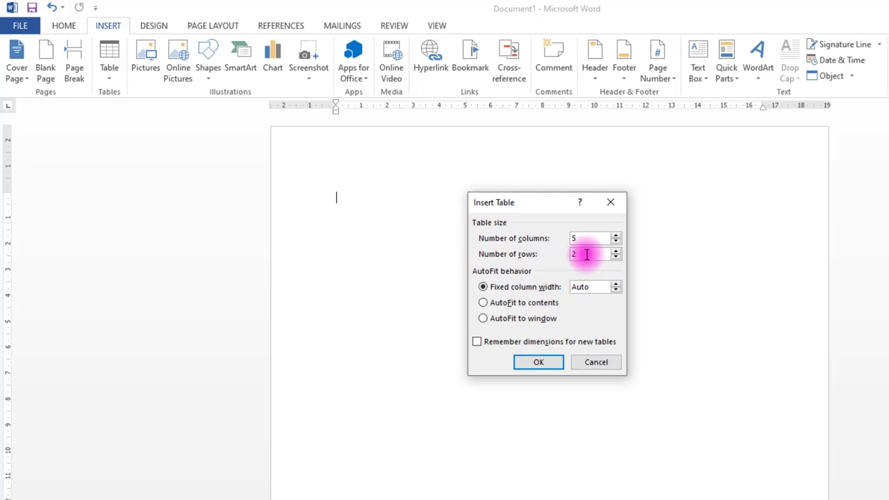
{"action": "type", "text": "0"}
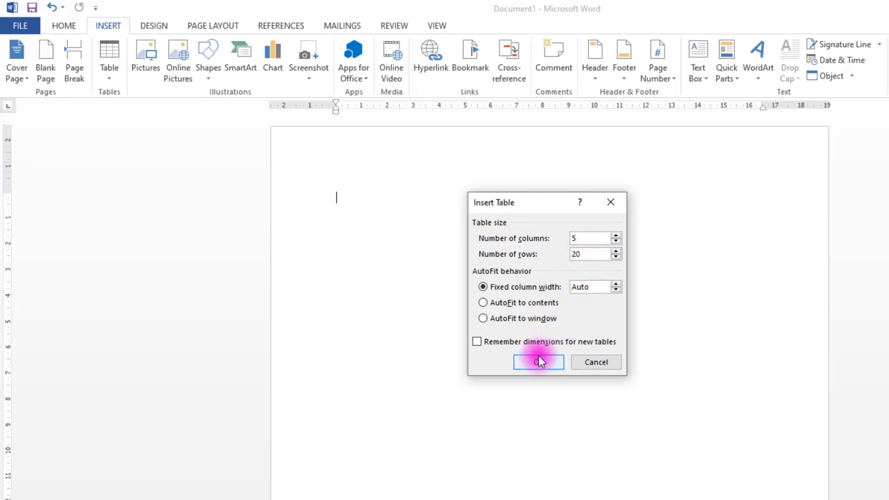
{"action": "left_click", "coordinate": [539, 364]}
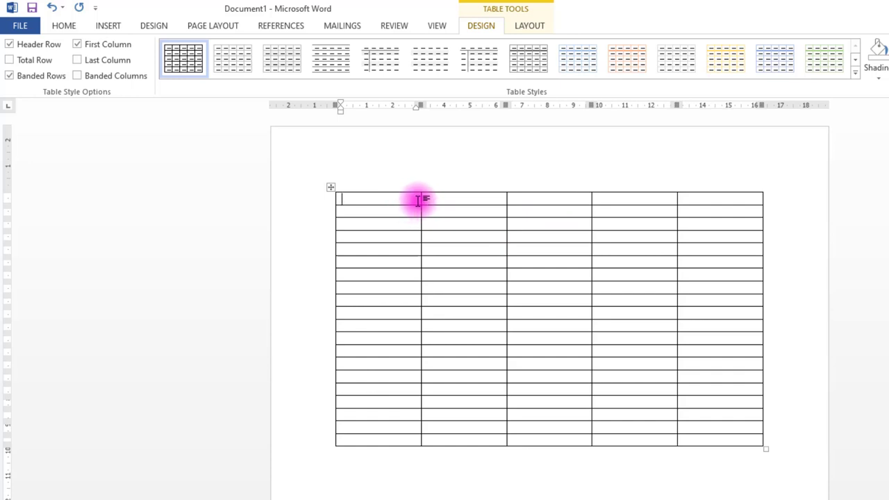
Narrow the table's first column and enter the headings NO, NAMA SISWA, NILAI ULANGAN 1, NILAI ULANGAN 2 and NILAI ULANGAN 3.
{"action": "left_click_drag", "start_coordinate": [422, 201], "coordinate": [369, 207]}
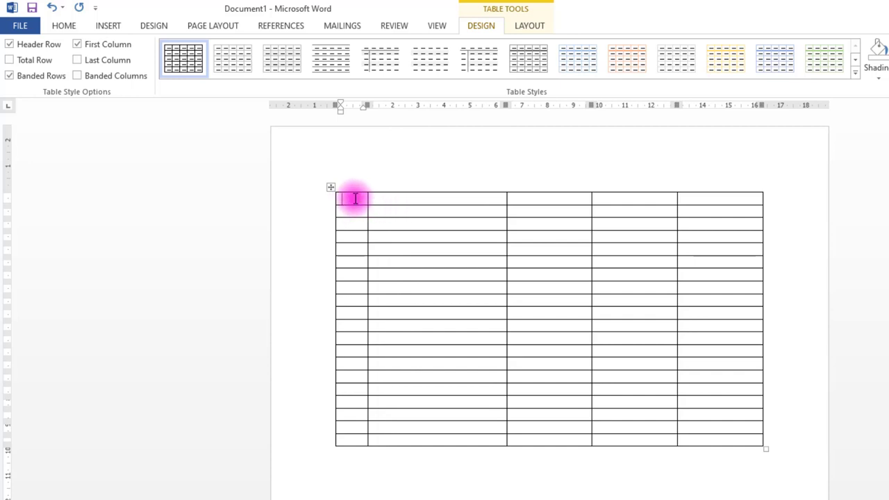
{"action": "key", "text": "Tab"}
{"action": "type", "text": "NAMA SISWA"}
{"action": "key", "text": "Tab"}
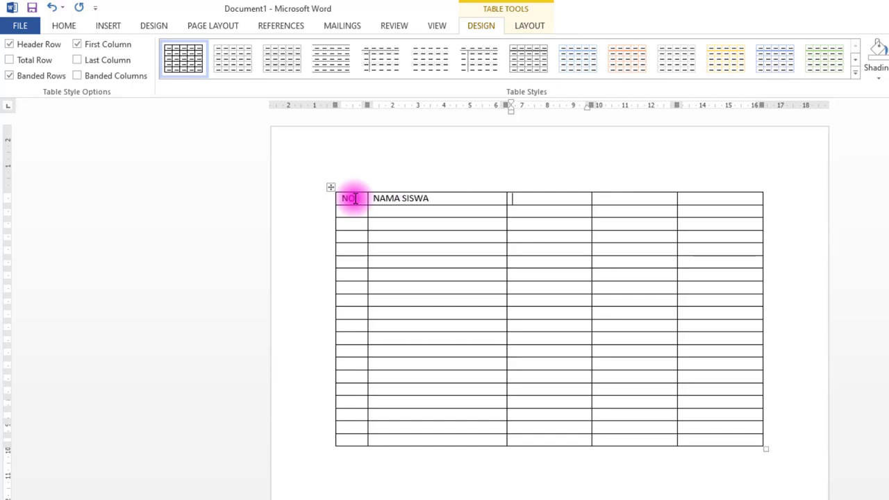
{"action": "type", "text": "NILAI ULANGAN "}
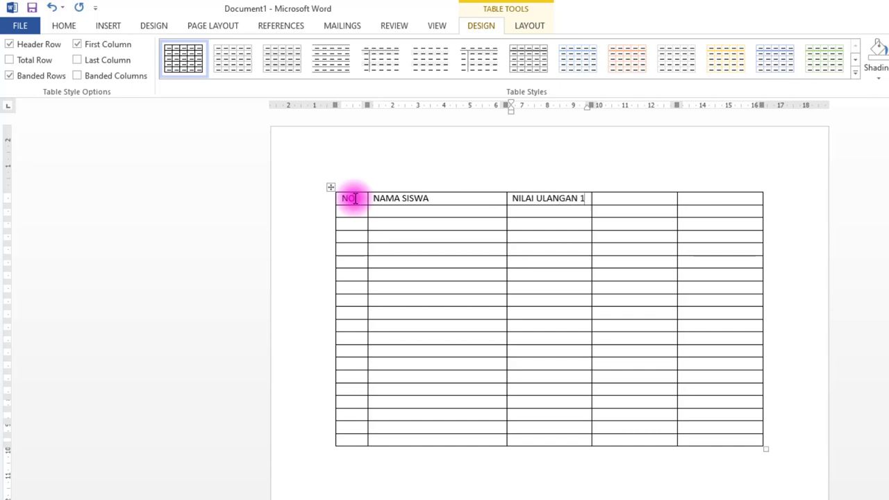
{"action": "type", "text": "1"}
{"action": "key", "text": "Tab"}
{"action": "type", "text": "NILAI ULANGAN K"}
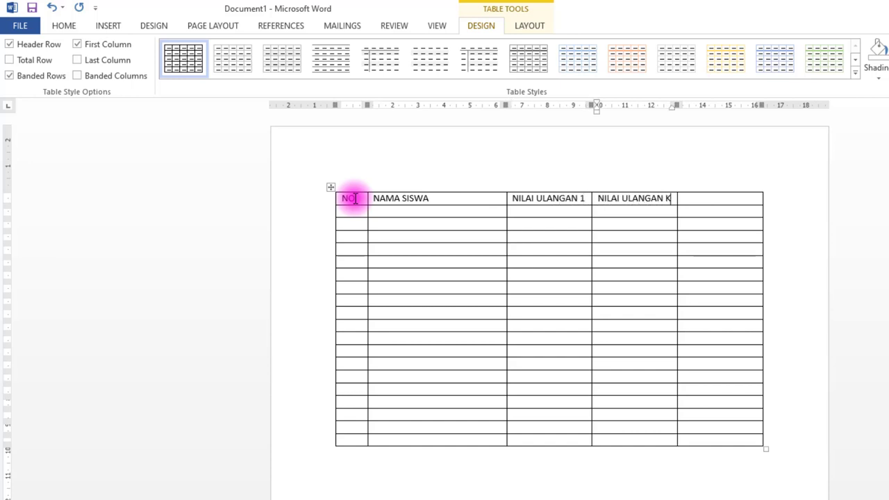
{"action": "key", "text": "Tab"}
{"action": "type", "text": "NILAI ULANGAN "}
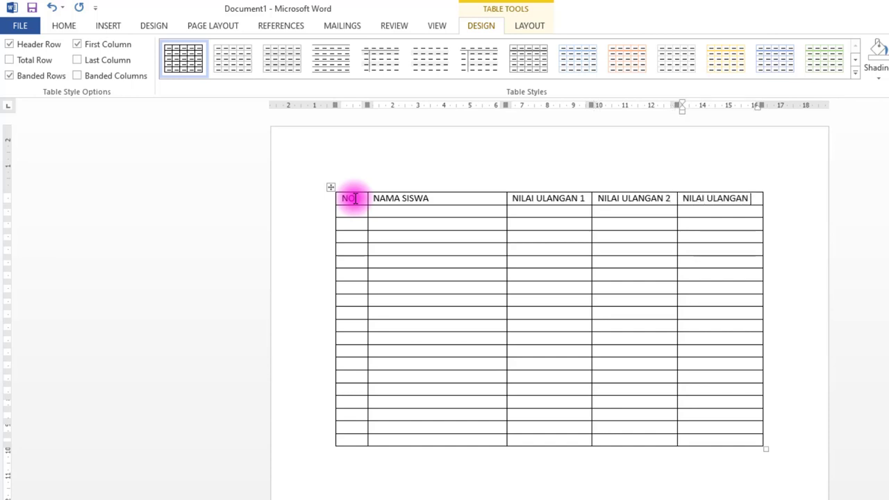
{"action": "type", "text": "3"}
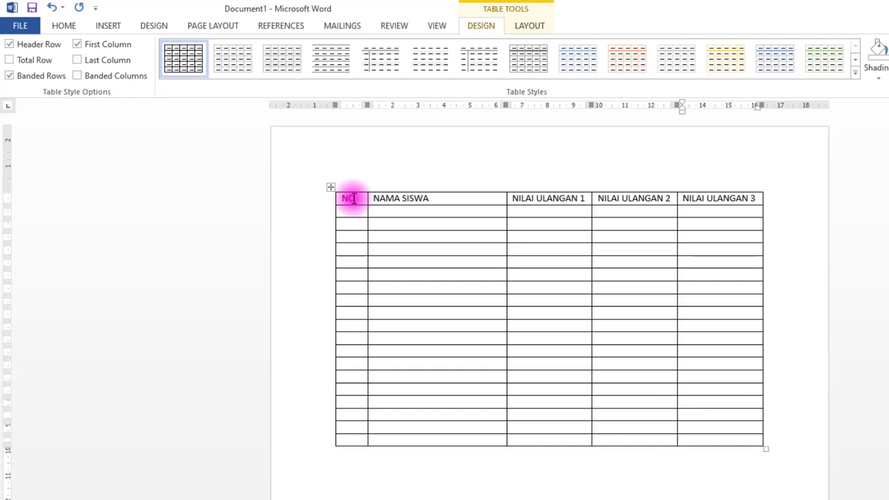
Number five student rows 1 to 5, entering each student's name and the scores 89/67/80, 68/90/78, 75/80/70, 80/78/65 and 90/70/82.
{"action": "left_click", "coordinate": [451, 250]}
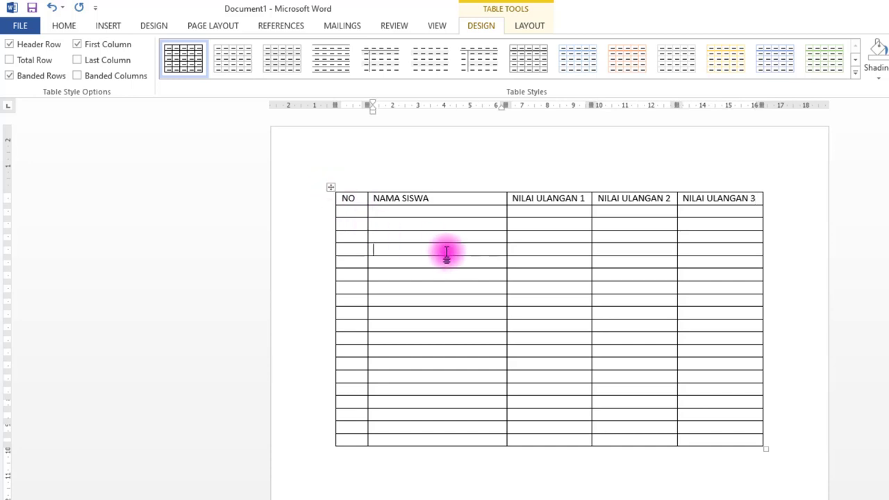
{"action": "left_click", "coordinate": [360, 214]}
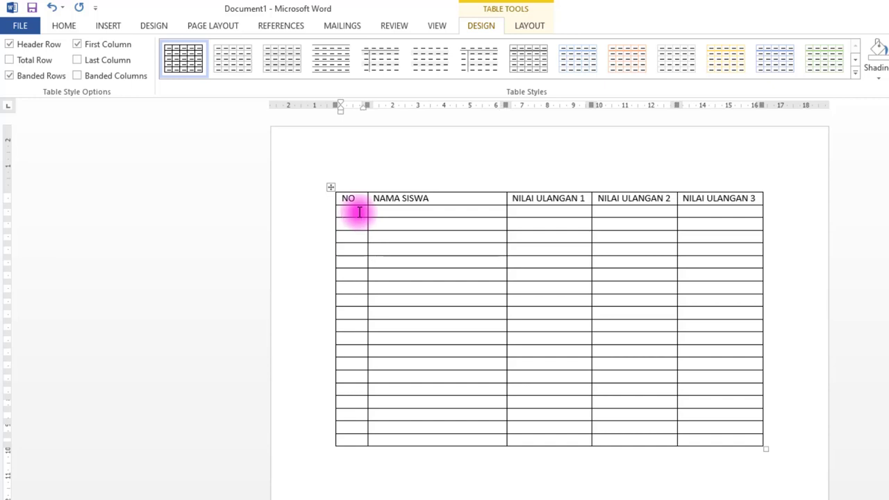
{"action": "type", "text": "1"}
{"action": "key", "text": "Tab"}
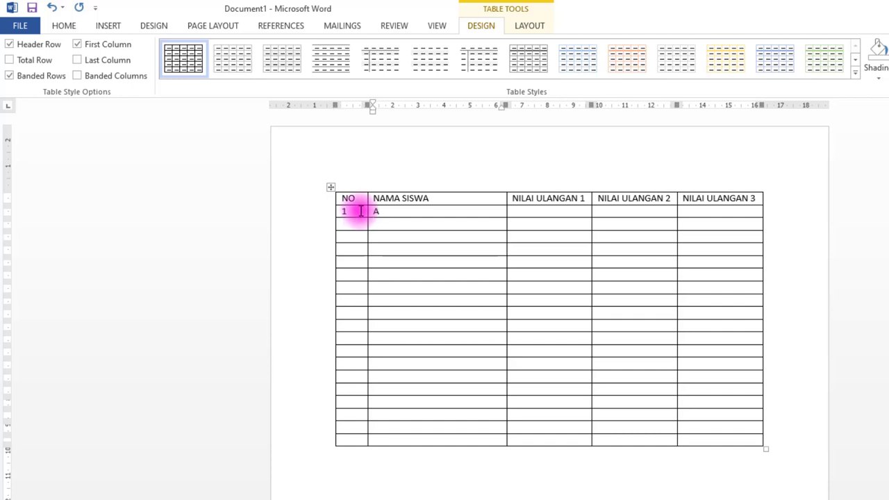
{"action": "key", "text": "Tab"}
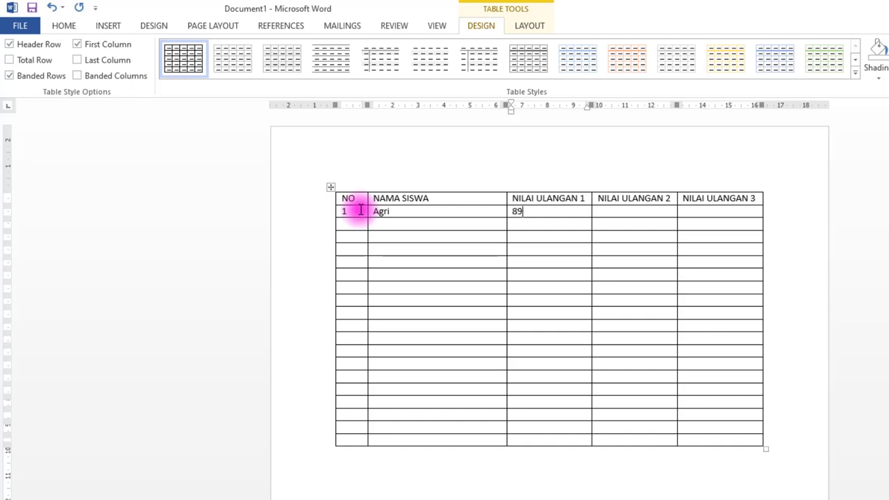
{"action": "key", "text": "Tab"}
{"action": "type", "text": "6"}
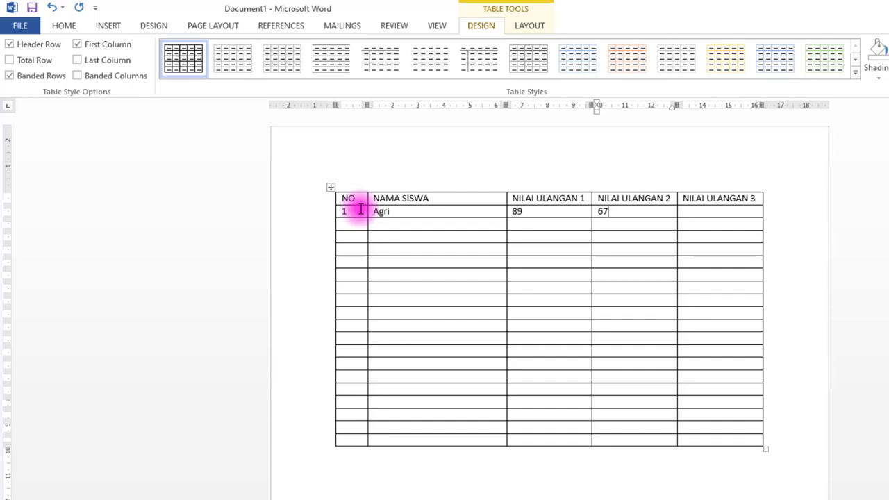
{"action": "key", "text": "Tab"}
{"action": "type", "text": "80\t2\tHeri\t68\t90\t78\t3"}
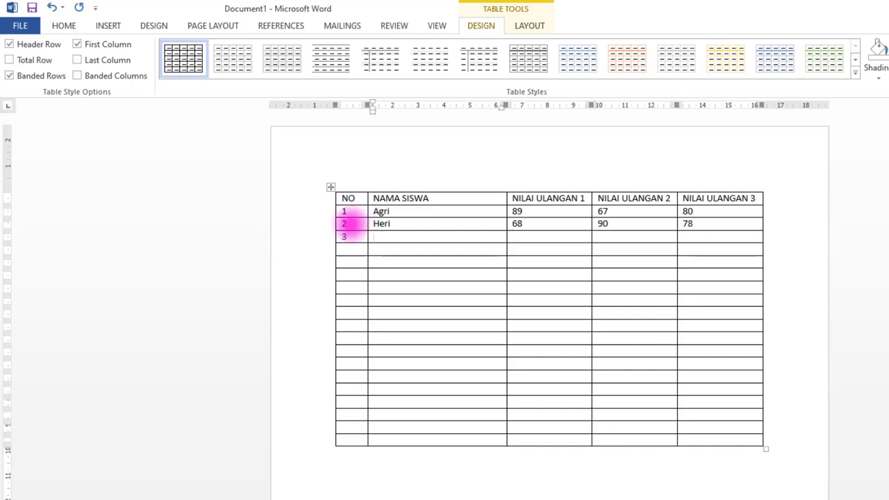
{"action": "type", "text": "\tTotok\t75\t80\t70\t4\tRatih\t80\t78\t65\t5\tJamik\t90\t70\t82"}
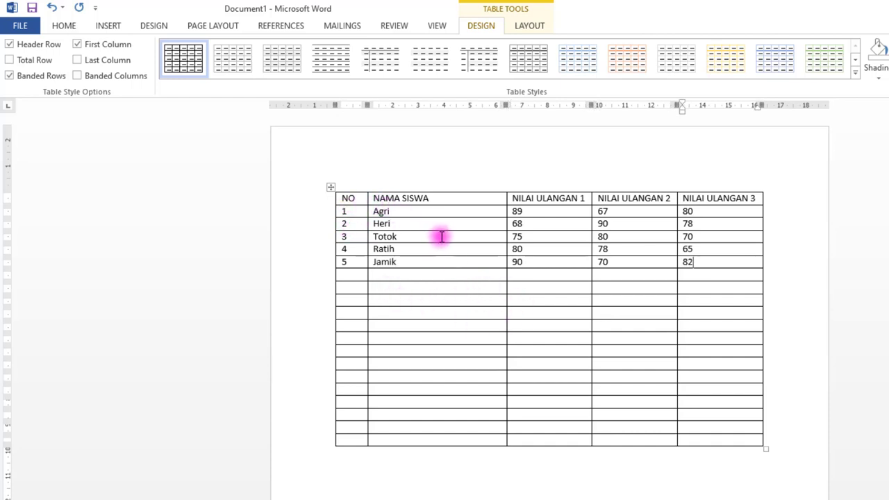
{"action": "left_click", "coordinate": [397, 236]}
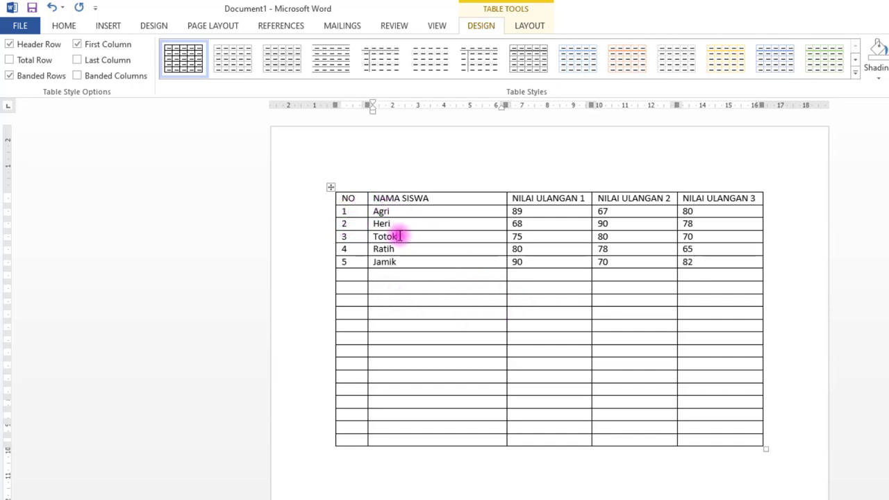
{"action": "left_click", "coordinate": [64, 26]}
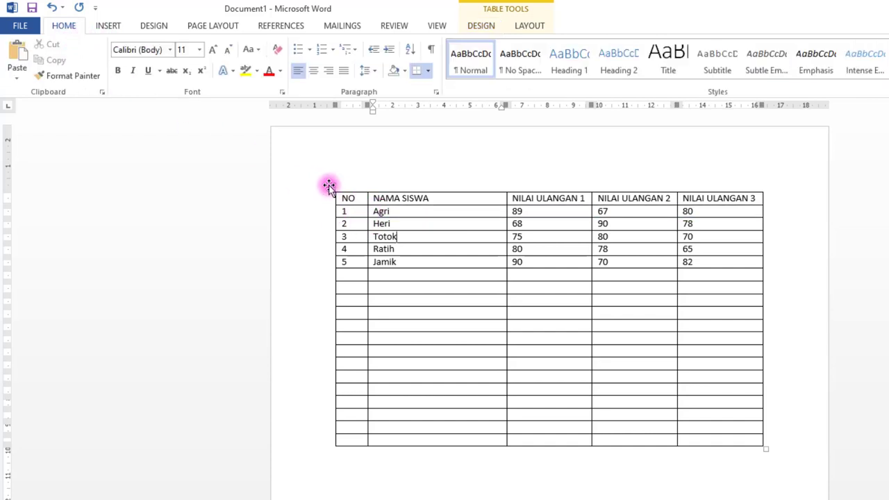
{"action": "left_click", "coordinate": [330, 187]}
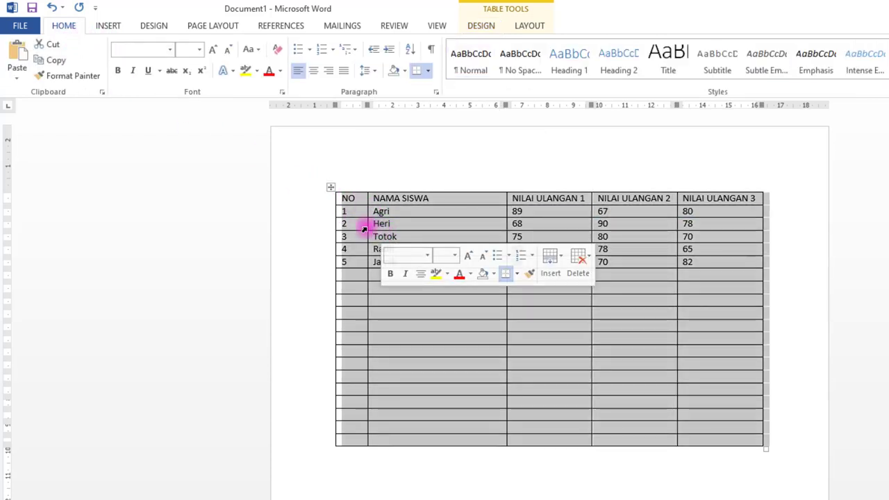
{"action": "left_click", "coordinate": [428, 226]}
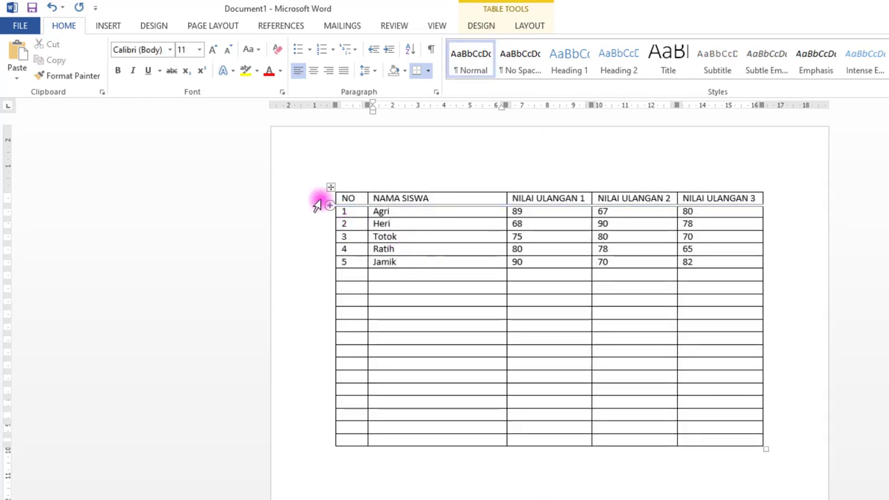
{"action": "left_click_drag", "start_coordinate": [320, 199], "coordinate": [754, 445]}
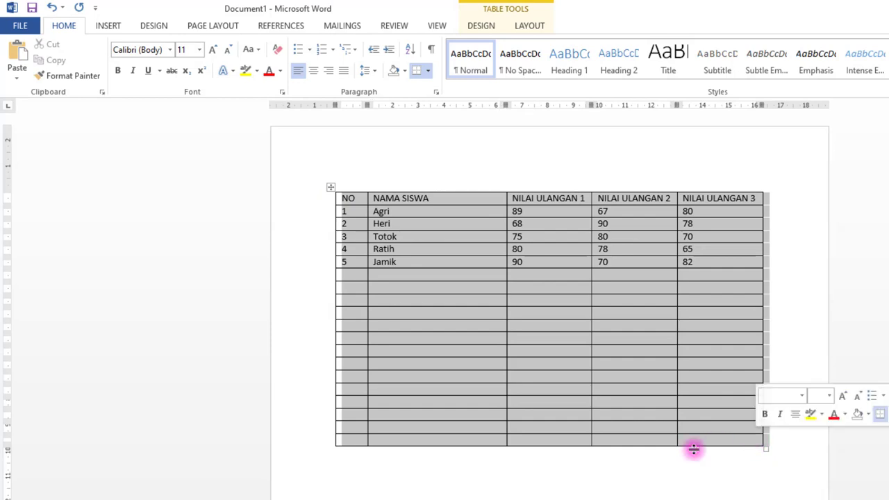
{"action": "left_click", "coordinate": [643, 479]}
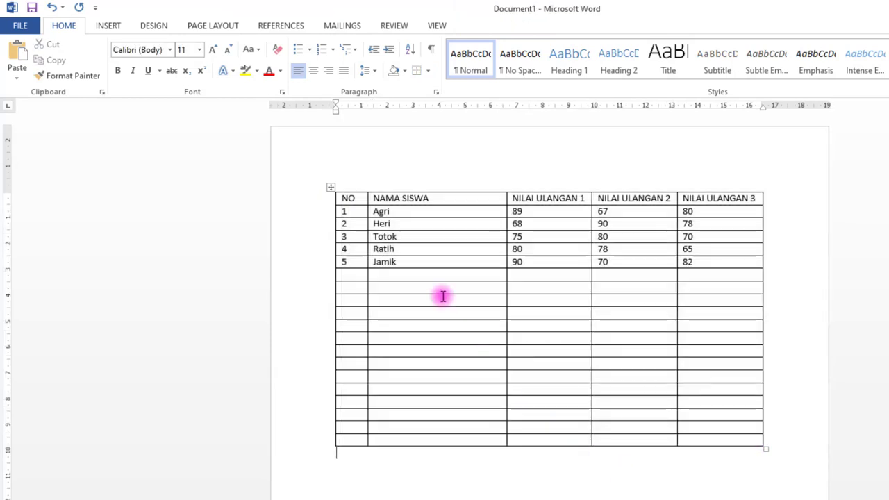
Set the text of the entire table to Times New Roman, size 12.
{"action": "left_click", "coordinate": [332, 188]}
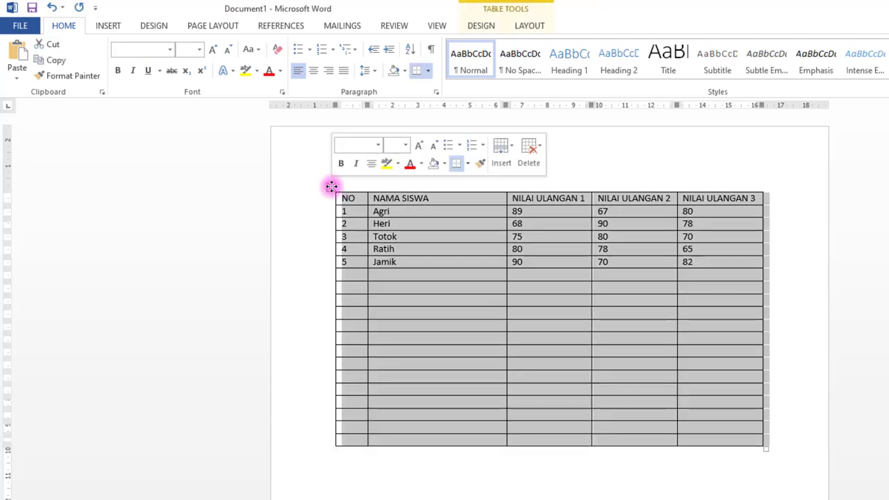
{"action": "left_click", "coordinate": [171, 51]}
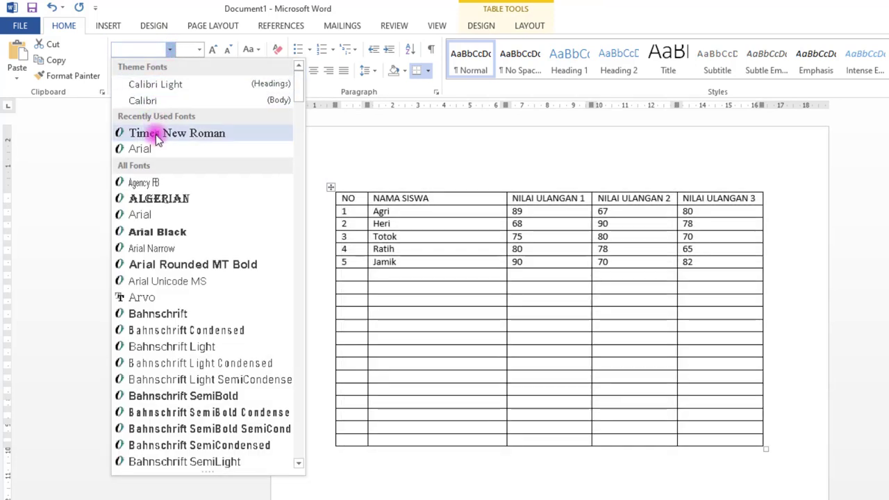
{"action": "left_click", "coordinate": [155, 133]}
{"action": "left_click", "coordinate": [201, 50]}
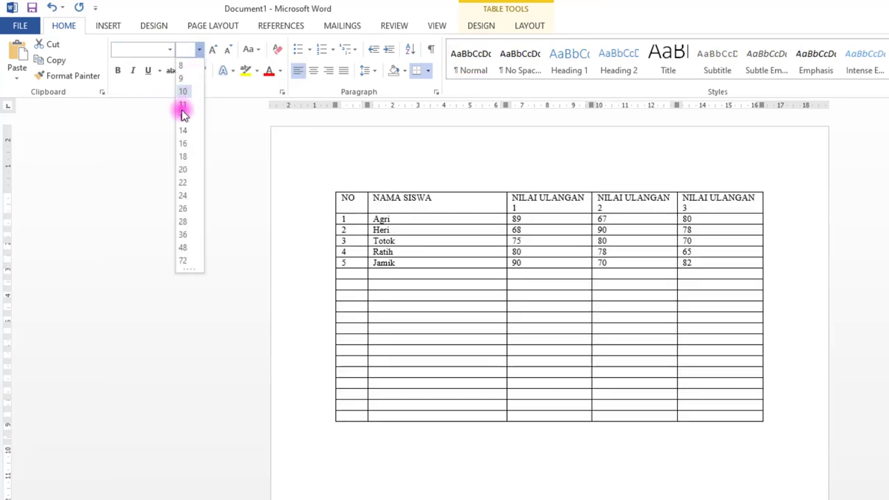
{"action": "left_click", "coordinate": [182, 114]}
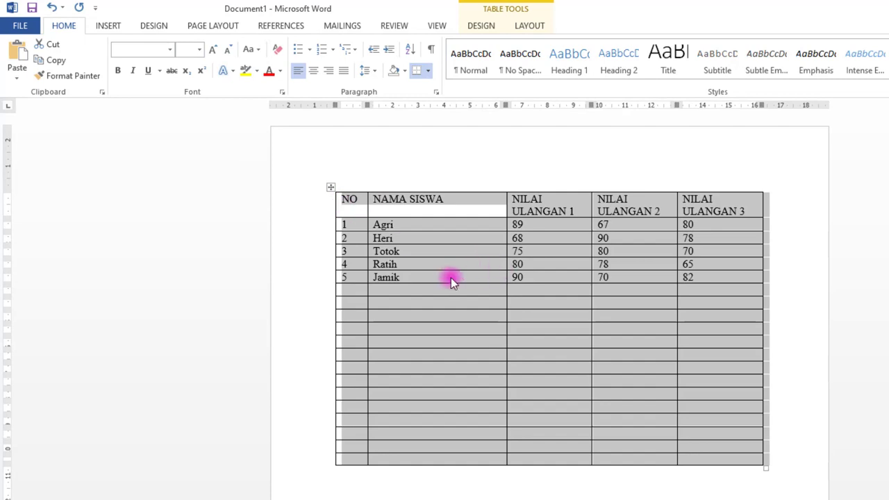
{"action": "left_click", "coordinate": [451, 278]}
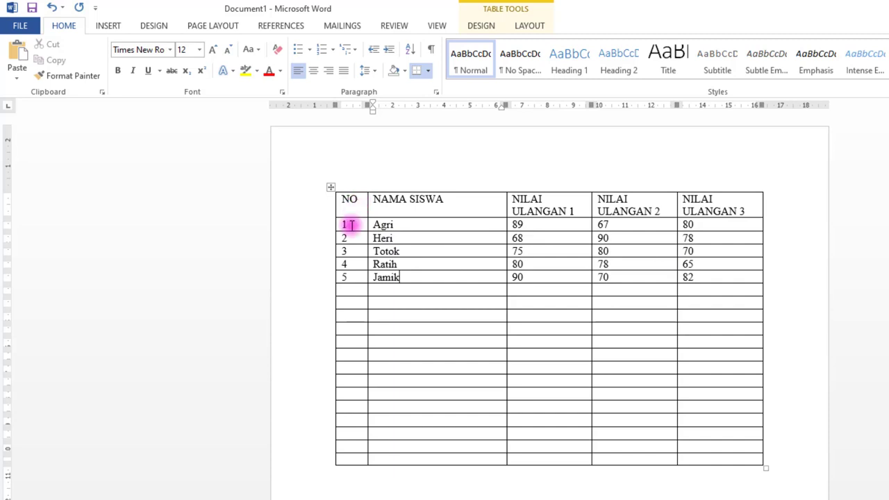
Center the contents of the entire NO column horizontally.
{"action": "left_click_drag", "start_coordinate": [348, 223], "coordinate": [351, 298]}
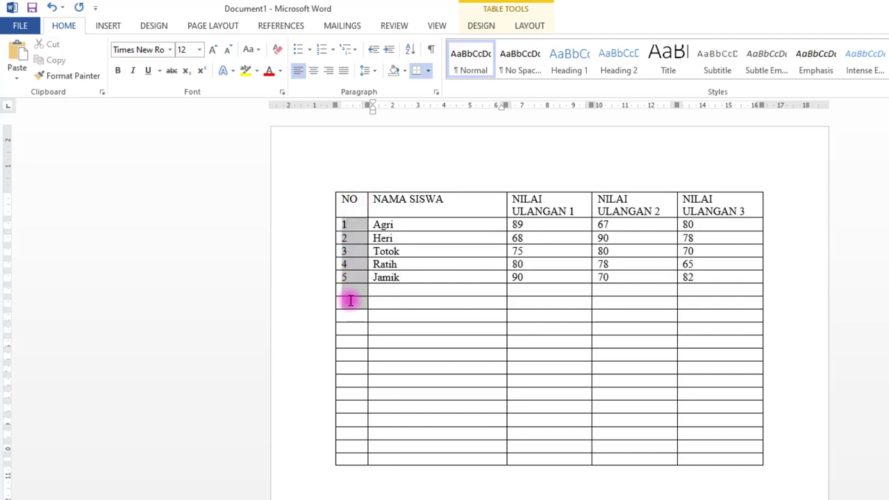
{"action": "left_click", "coordinate": [433, 208]}
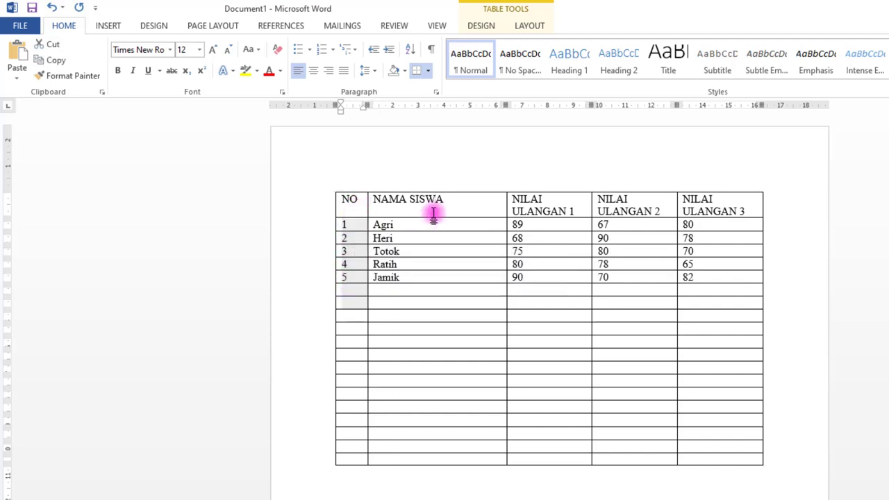
{"action": "left_click", "coordinate": [347, 171]}
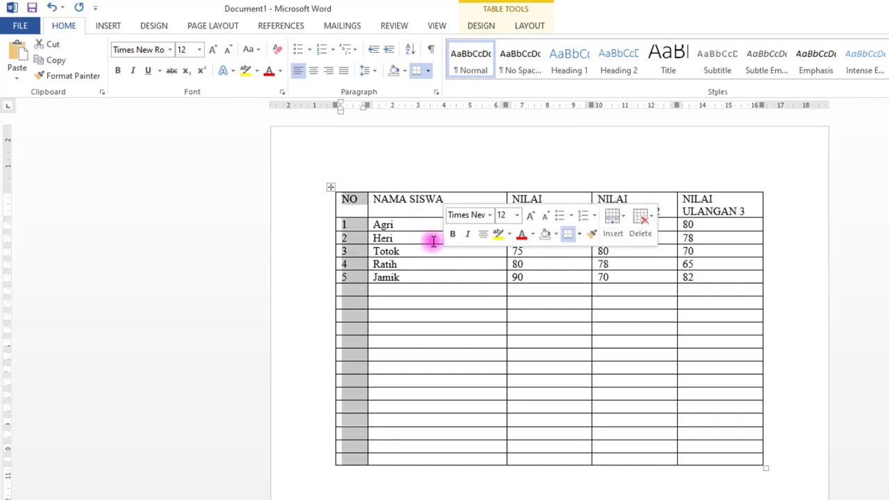
{"action": "left_click", "coordinate": [382, 170]}
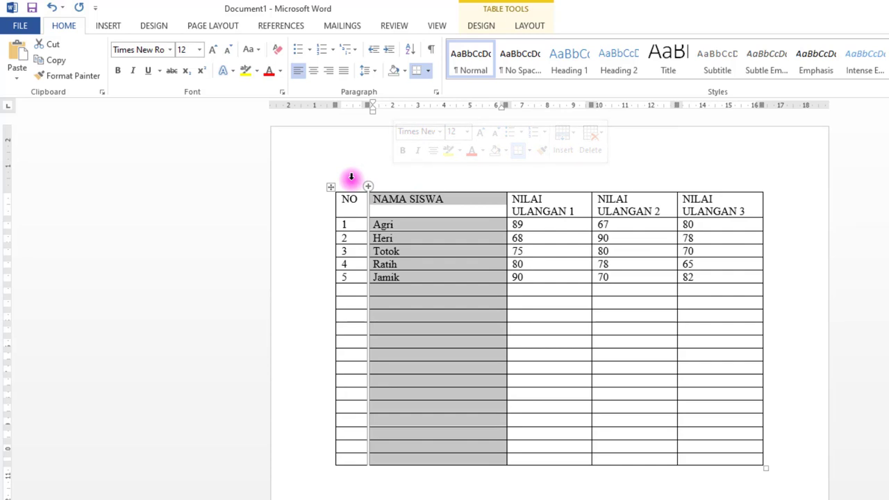
{"action": "left_click", "coordinate": [350, 180]}
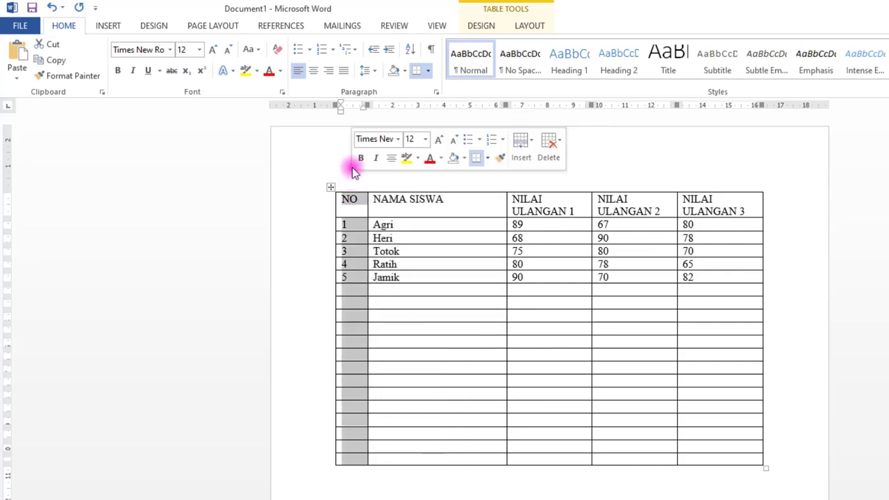
{"action": "left_click", "coordinate": [315, 72]}
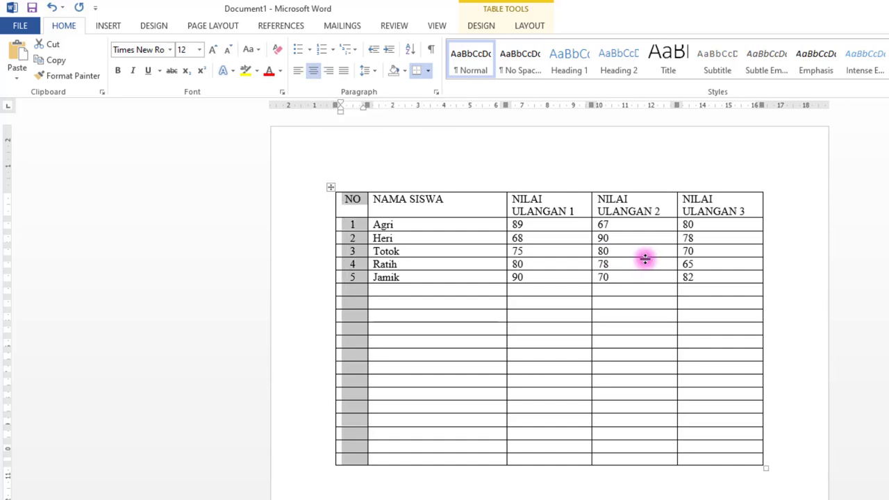
Center the three NILAI ULANGAN columns and the whole heading row horizontally.
{"action": "left_click_drag", "start_coordinate": [536, 193], "coordinate": [741, 222]}
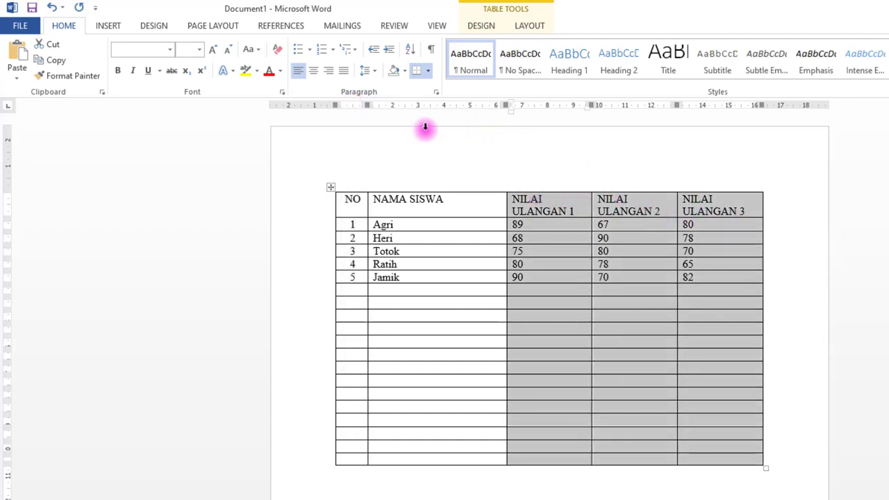
{"action": "left_click", "coordinate": [315, 74]}
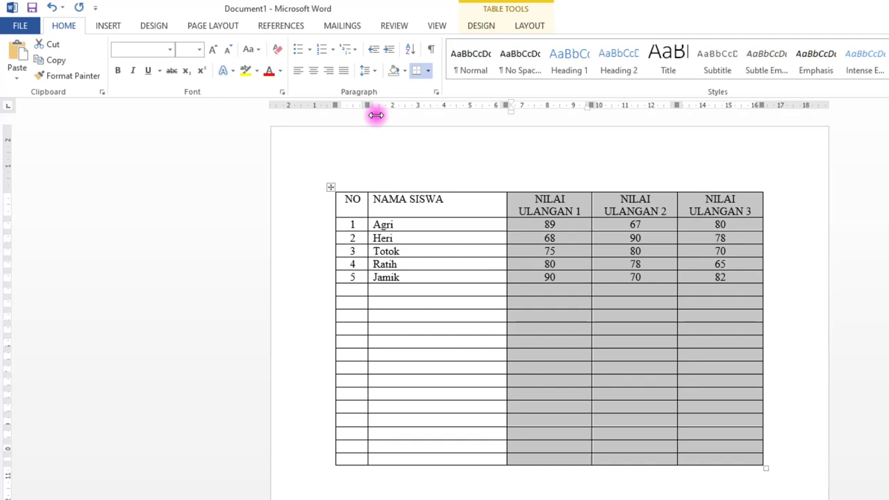
{"action": "left_click", "coordinate": [318, 204]}
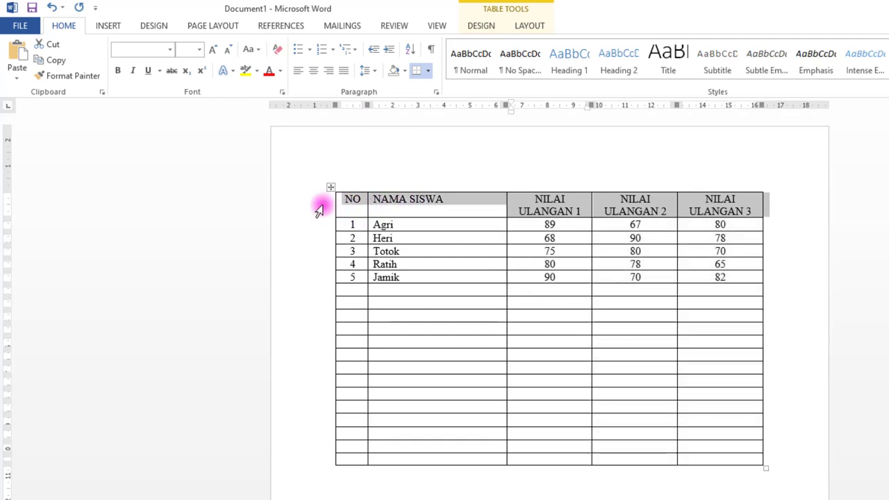
{"action": "left_click", "coordinate": [315, 73]}
{"action": "left_click", "coordinate": [443, 287]}
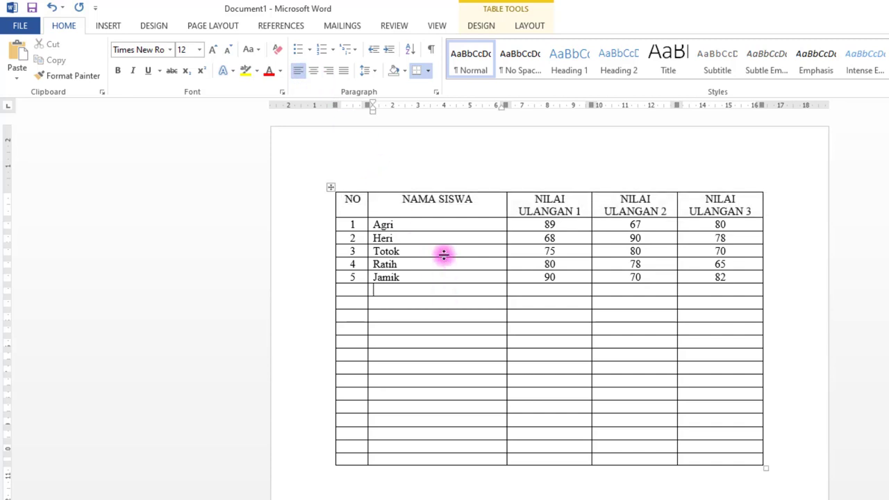
Align the heading row's text to the center of its cells, both vertically and horizontally.
{"action": "left_click", "coordinate": [354, 207]}
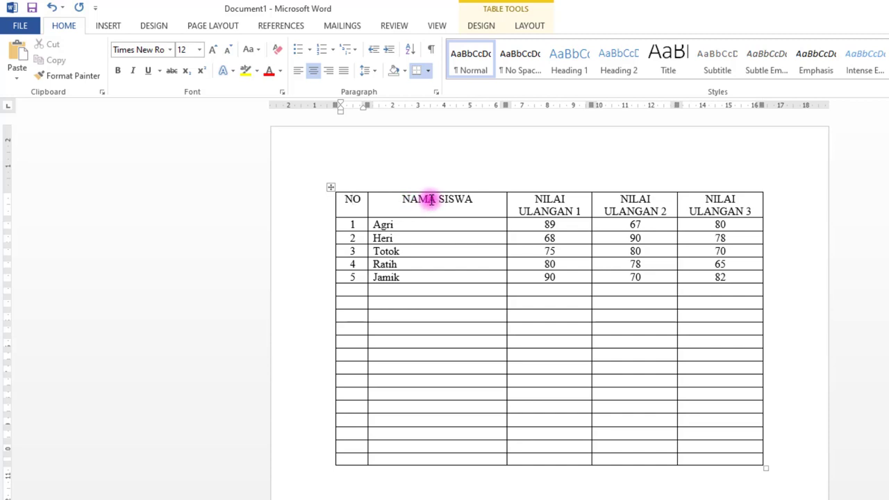
{"action": "left_click", "coordinate": [304, 210]}
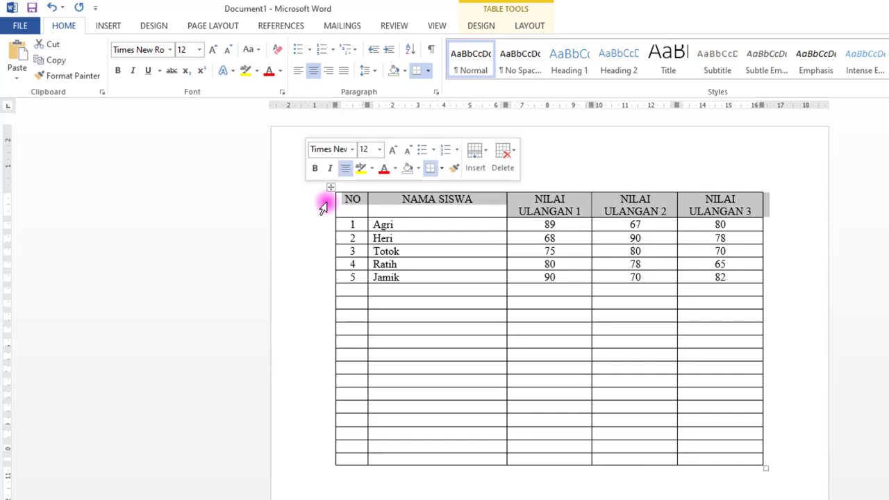
{"action": "left_click", "coordinate": [433, 242]}
{"action": "left_click_drag", "start_coordinate": [350, 205], "coordinate": [737, 204]}
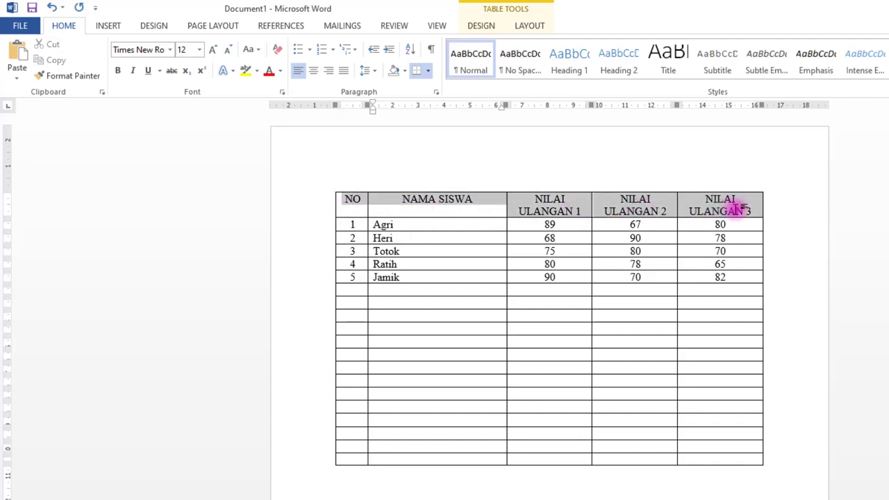
{"action": "left_click", "coordinate": [529, 27]}
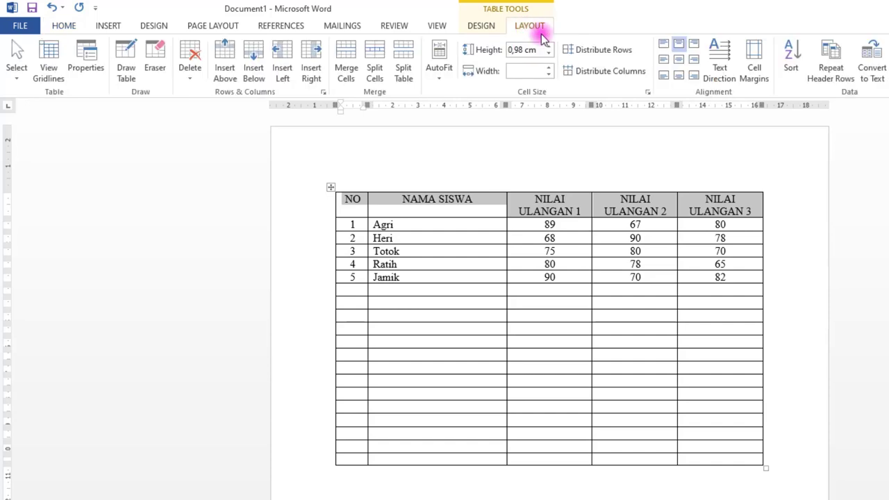
{"action": "left_click", "coordinate": [680, 61]}
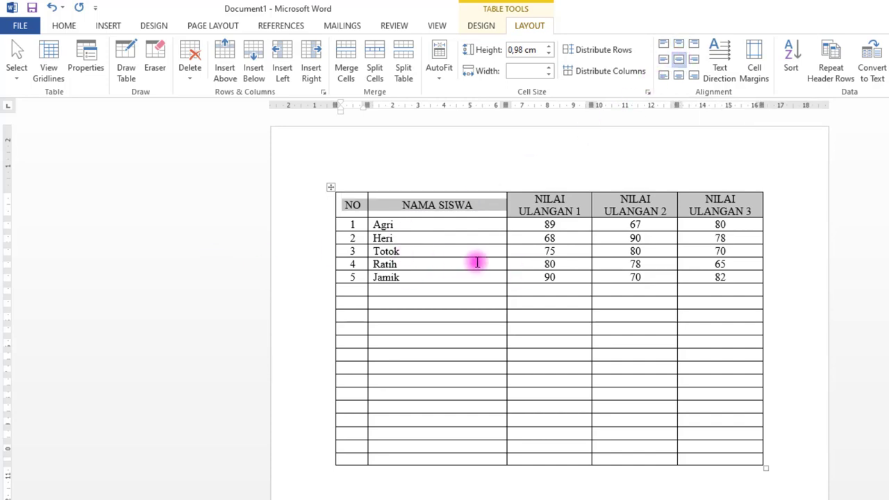
Make the text of the table's heading row bold.
{"action": "left_click", "coordinate": [64, 26]}
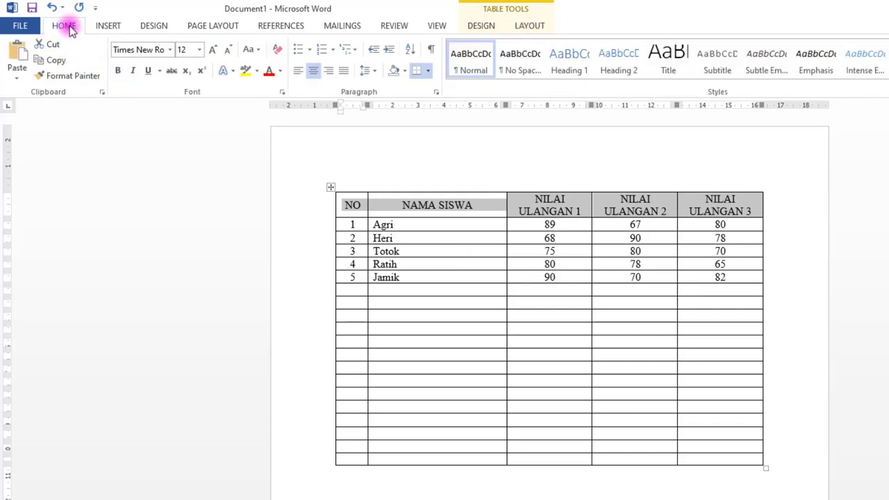
{"action": "left_click", "coordinate": [118, 71]}
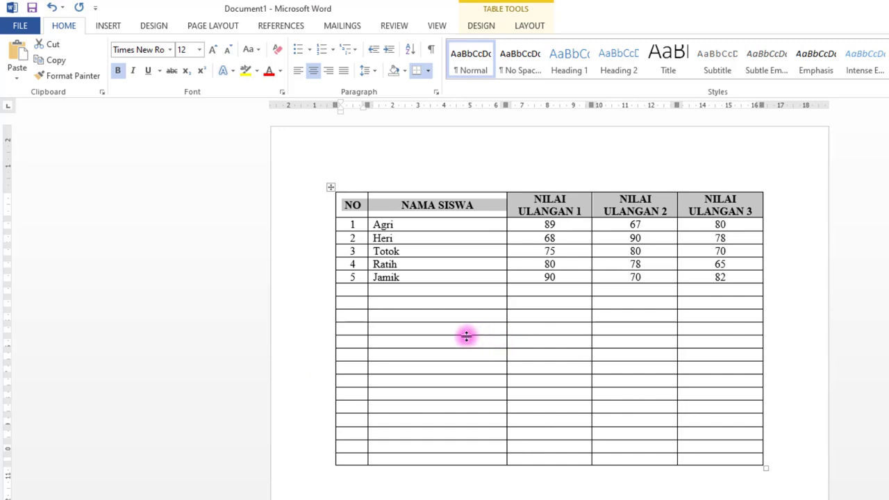
{"action": "left_click", "coordinate": [433, 333]}
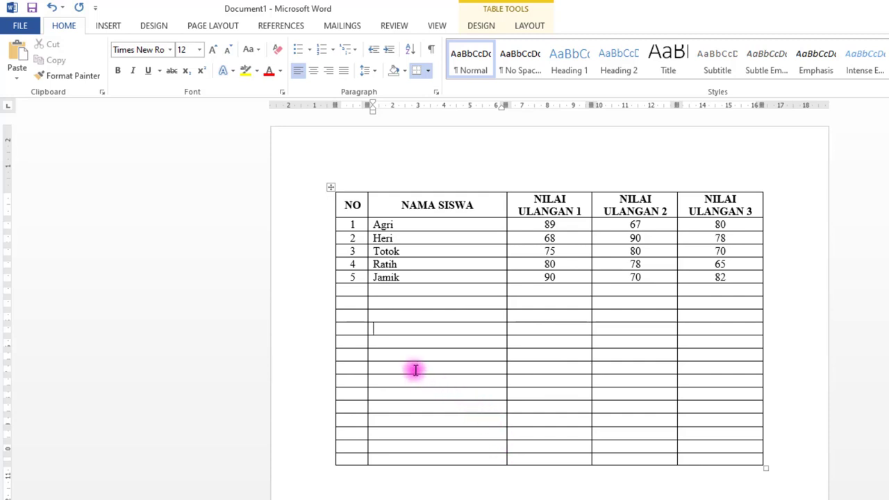
Delete all the empty table rows below student row 5.
{"action": "left_click_drag", "start_coordinate": [351, 289], "coordinate": [726, 470]}
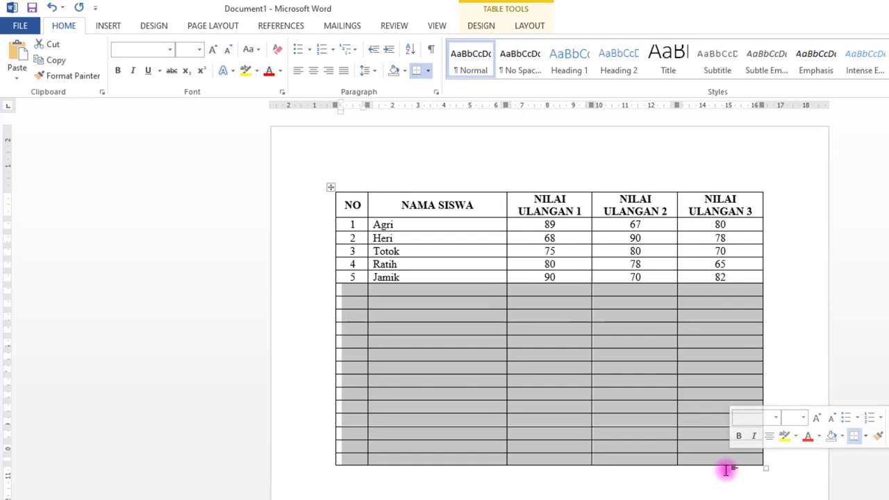
{"action": "left_click", "coordinate": [638, 495]}
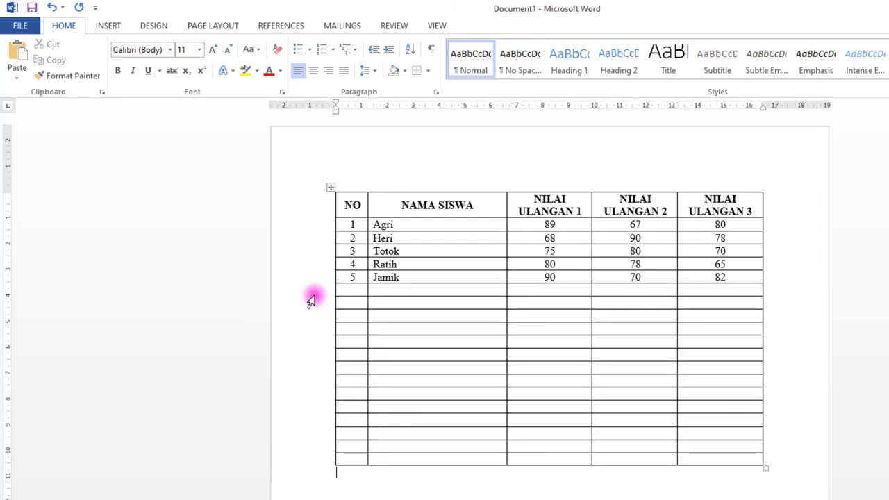
{"action": "left_click_drag", "start_coordinate": [321, 293], "coordinate": [378, 485]}
{"action": "left_click", "coordinate": [377, 485]}
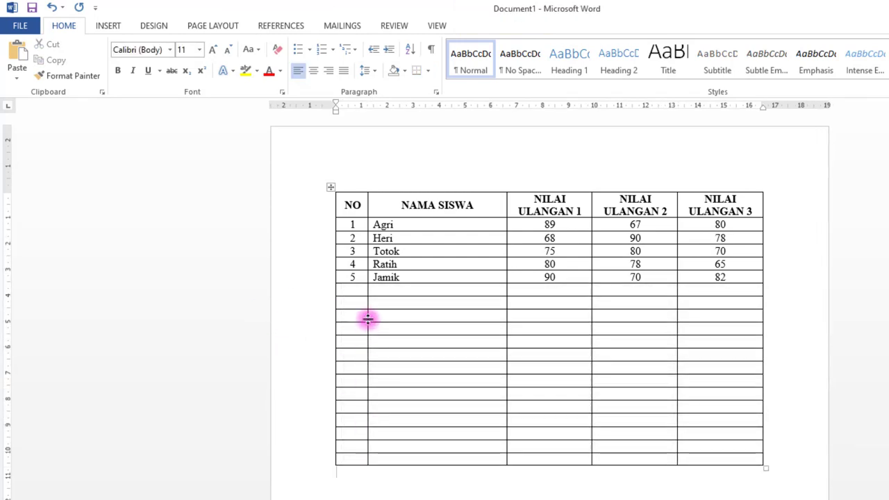
{"action": "left_click_drag", "start_coordinate": [322, 293], "coordinate": [297, 464]}
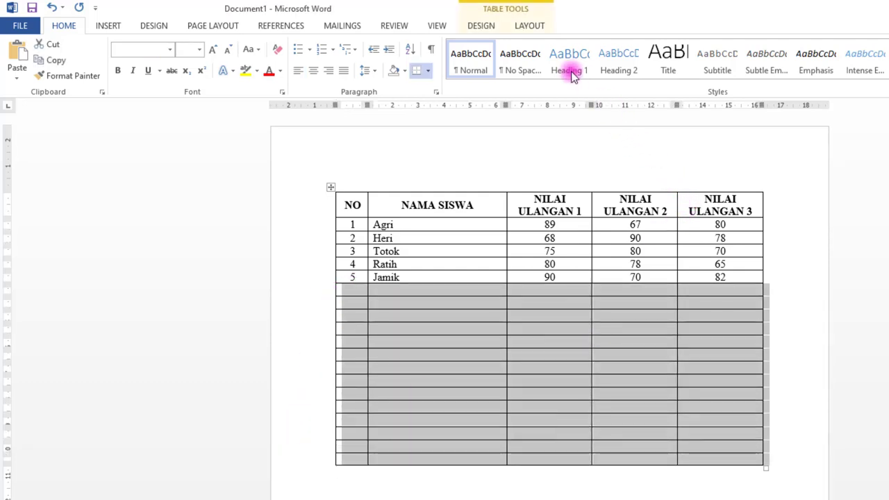
{"action": "left_click", "coordinate": [530, 27]}
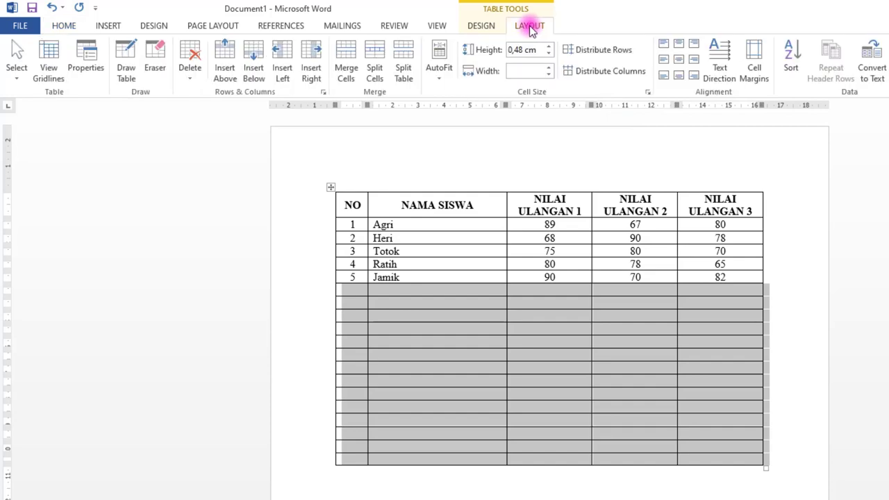
{"action": "left_click", "coordinate": [191, 78]}
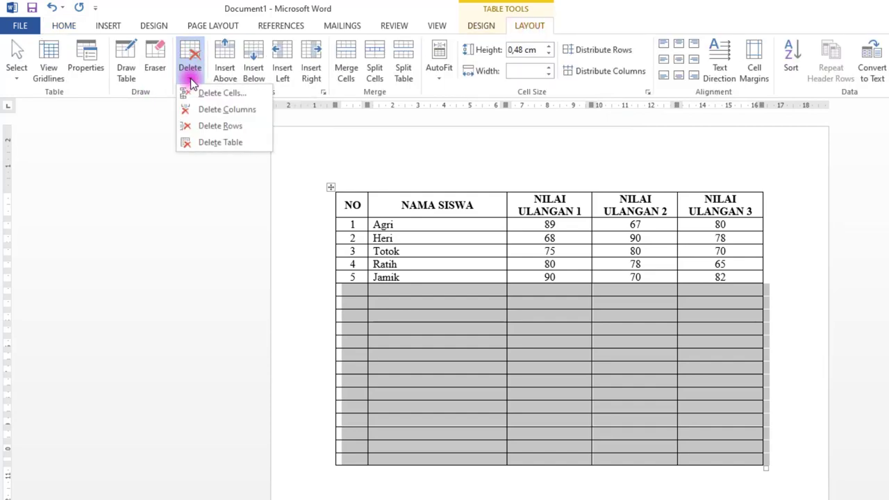
{"action": "left_click", "coordinate": [217, 129]}
{"action": "left_click", "coordinate": [189, 56]}
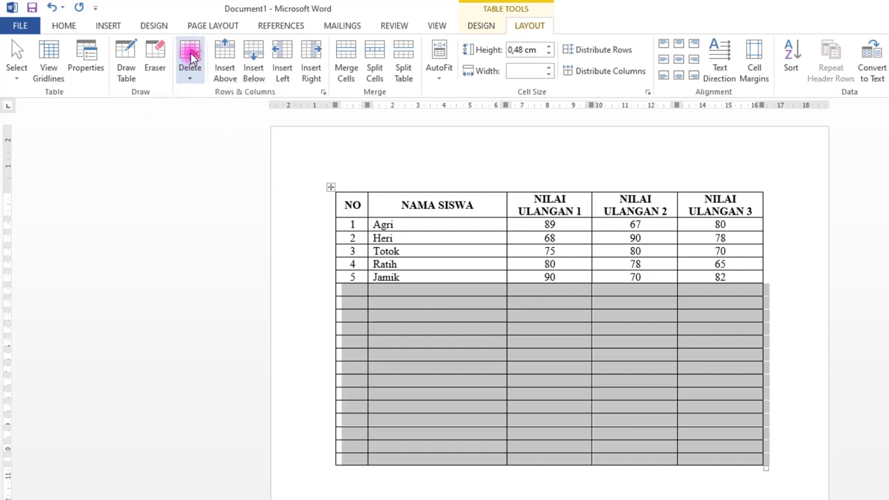
{"action": "left_click", "coordinate": [205, 129]}
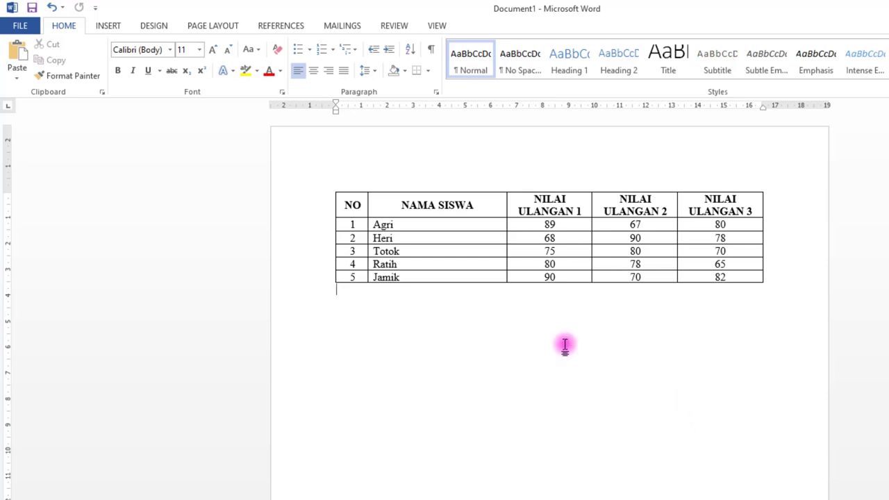
Try inserting an empty column directly after the NAMA SISWA column and undo the insertion.
{"action": "left_click", "coordinate": [486, 202]}
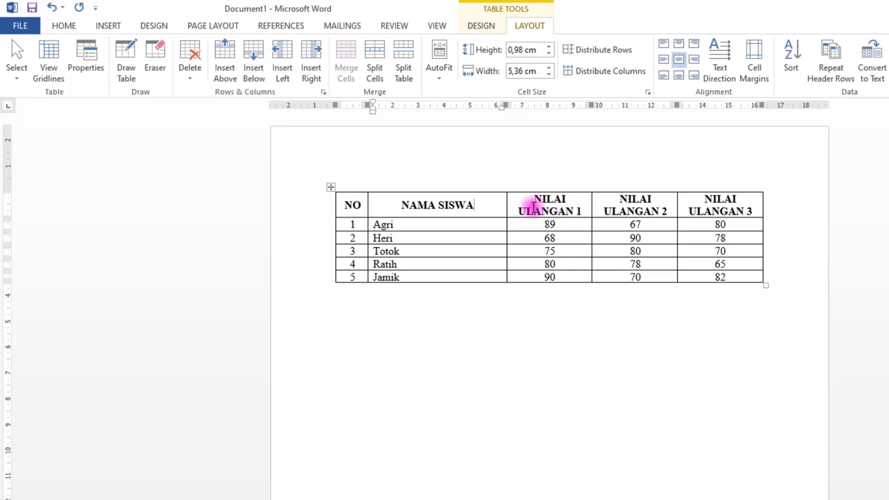
{"action": "left_click", "coordinate": [546, 252]}
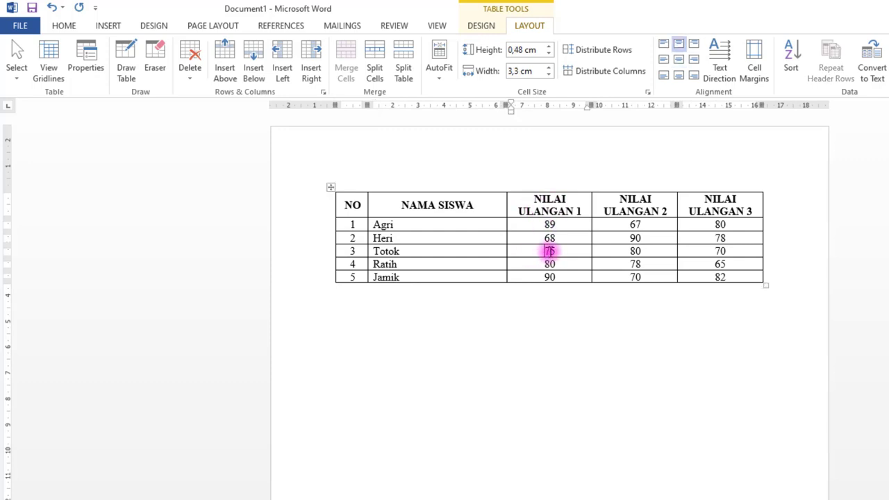
{"action": "left_click", "coordinate": [492, 204]}
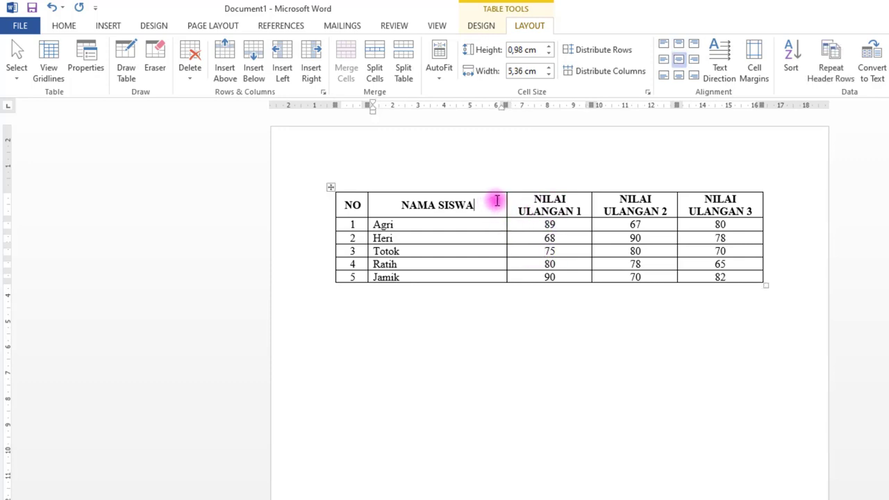
{"action": "left_click", "coordinate": [482, 189]}
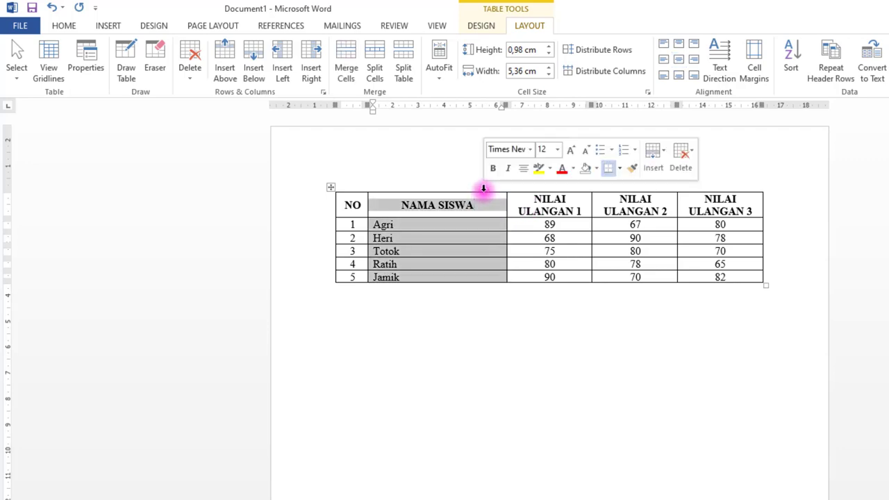
{"action": "left_click", "coordinate": [494, 203]}
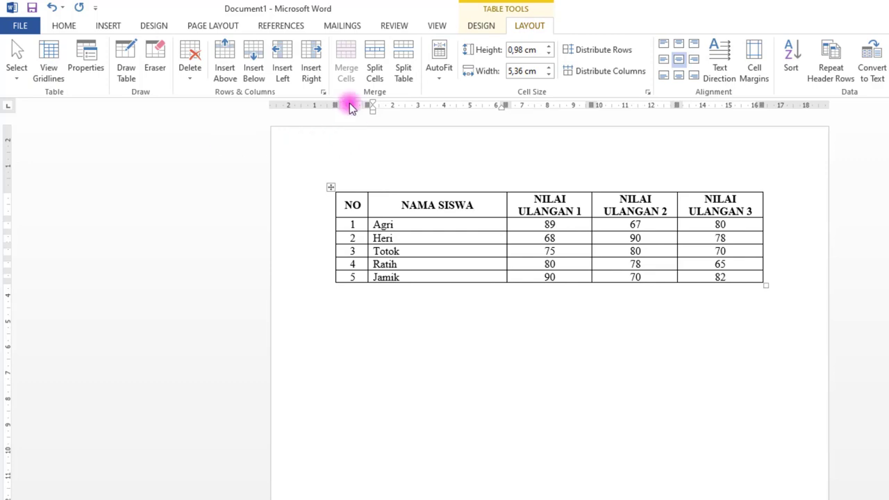
{"action": "left_click", "coordinate": [314, 66]}
{"action": "left_click", "coordinate": [492, 312]}
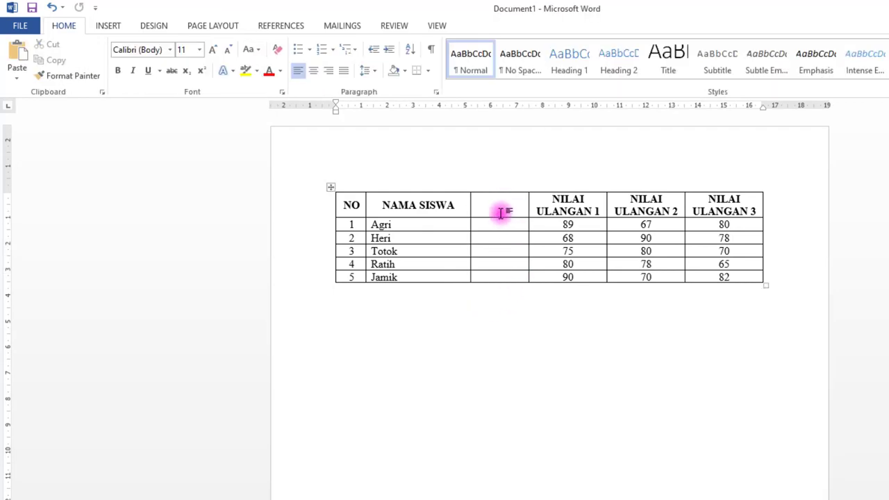
{"action": "key", "text": "ctrl+z"}
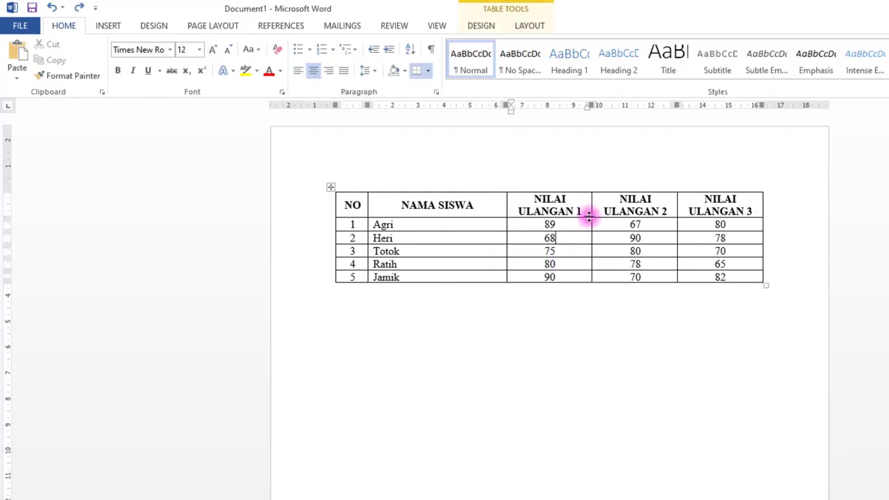
Insert a column between NAMA SISWA and NILAI ULANGAN 1, with the heading KELAS and X for each of the five students.
{"action": "left_click", "coordinate": [507, 188]}
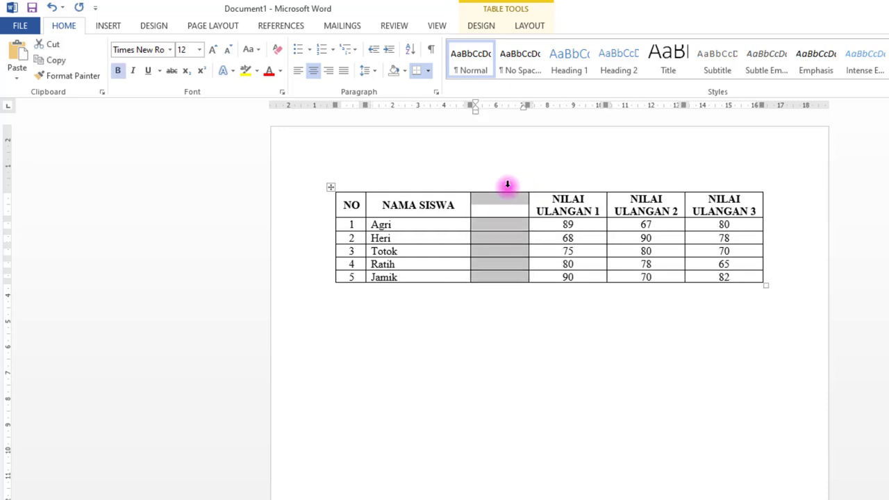
{"action": "left_click", "coordinate": [497, 238]}
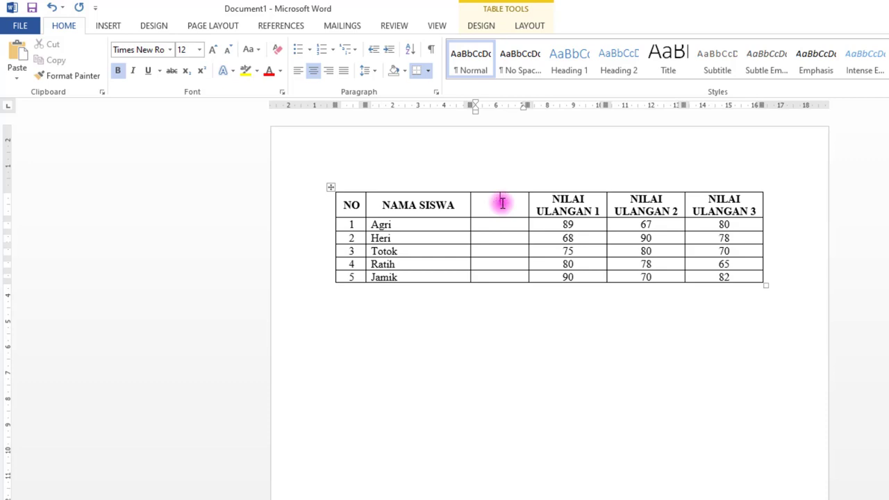
{"action": "left_click", "coordinate": [502, 202]}
{"action": "type", "text": "KELAS"}
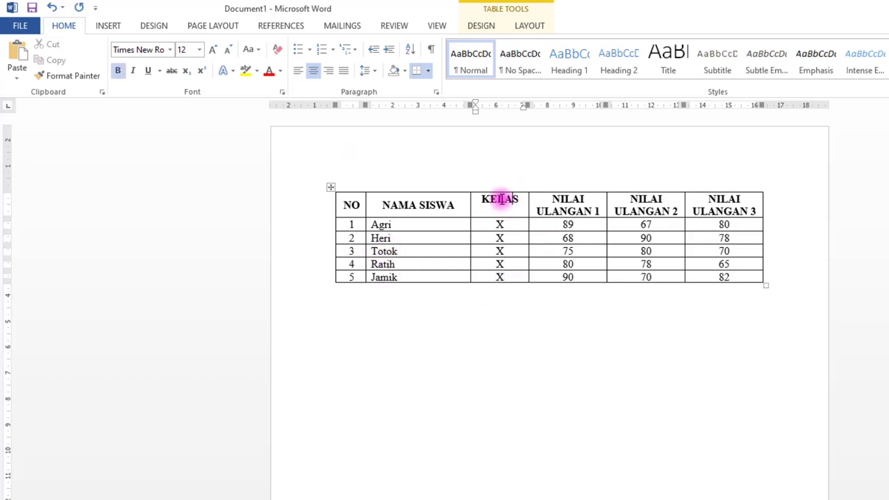
Center the KELAS heading vertically and horizontally within its cell.
{"action": "left_click", "coordinate": [528, 25]}
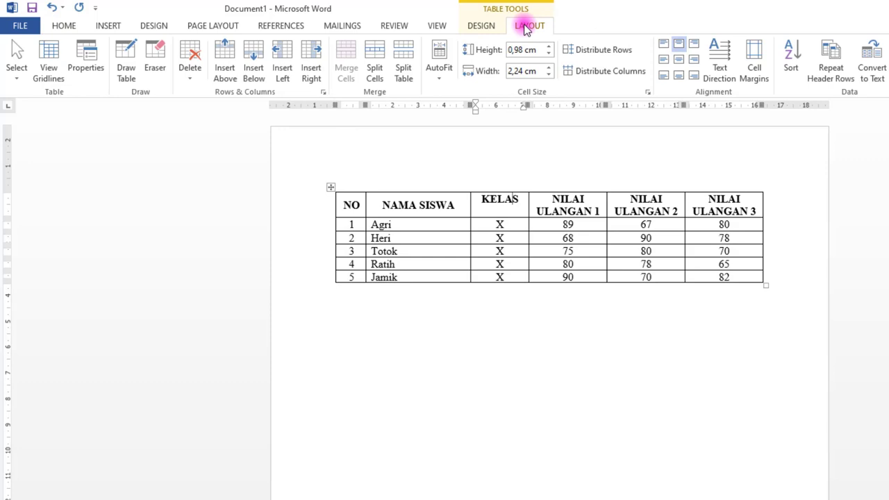
{"action": "left_click", "coordinate": [678, 59]}
{"action": "left_click", "coordinate": [576, 382]}
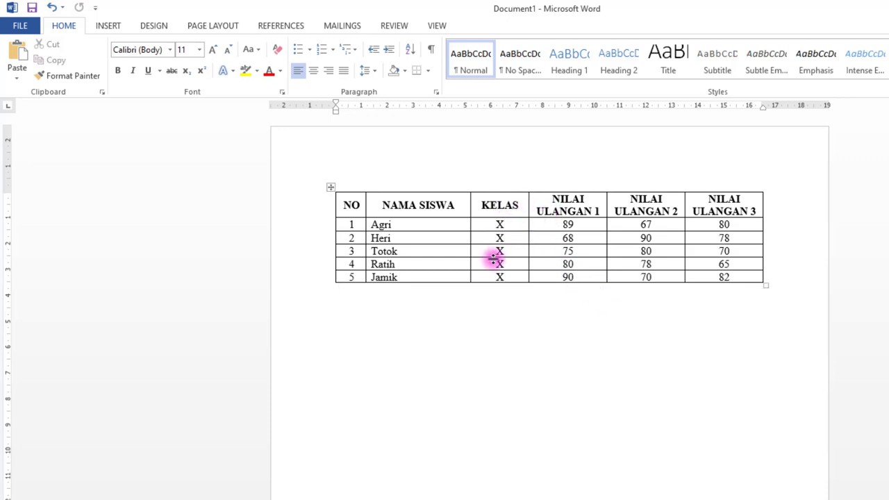
Add two empty rows to the end of the table, below student row 5.
{"action": "left_click", "coordinate": [331, 285]}
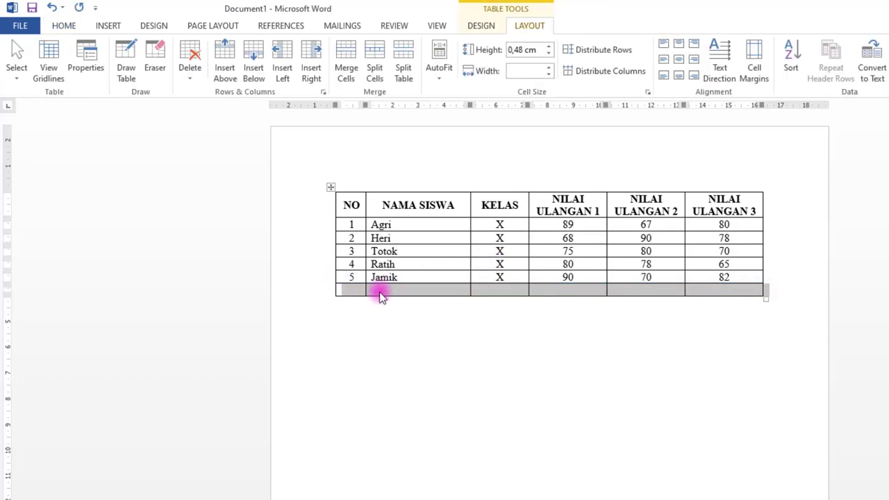
{"action": "left_click", "coordinate": [254, 66]}
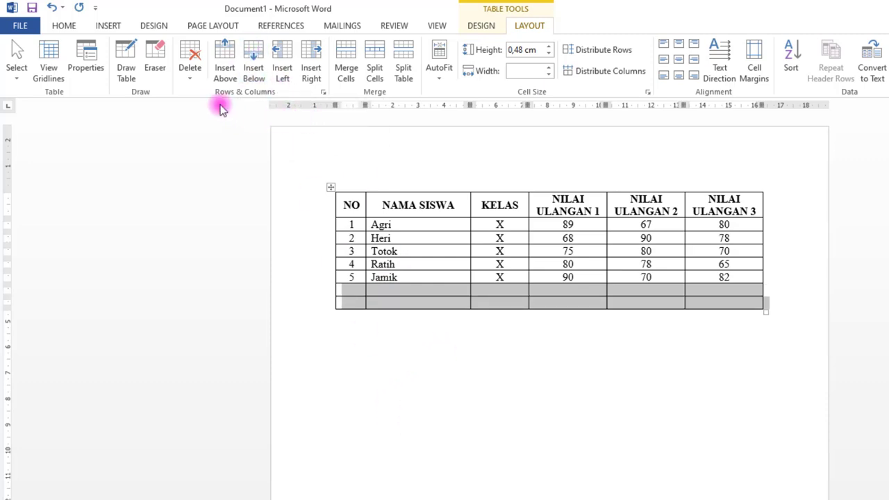
{"action": "left_click", "coordinate": [517, 409]}
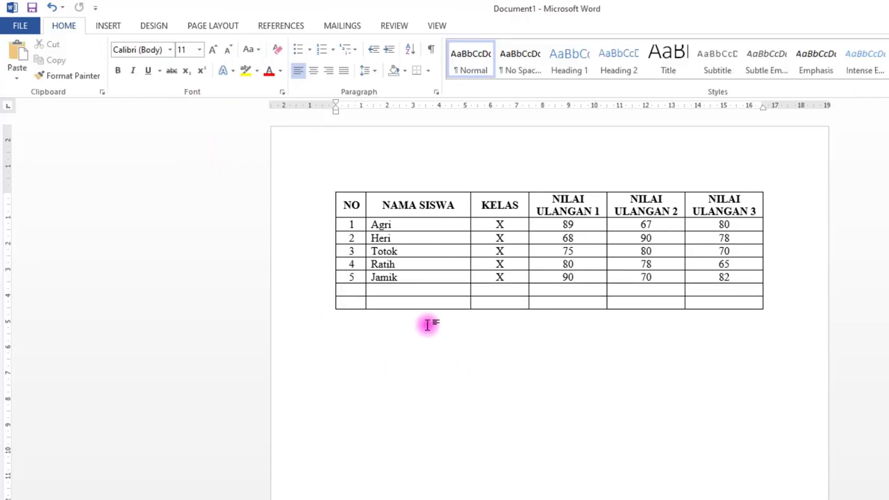
Undo the last row insertion and fill the remaining empty row with number 6, the student's name, class X and scores 70, 74 and 68.
{"action": "key", "text": "ctrl+z"}
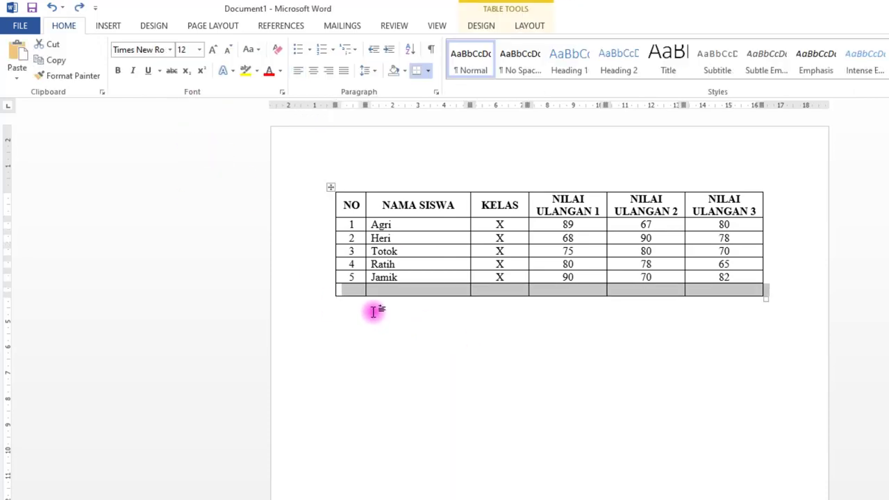
{"action": "left_click", "coordinate": [353, 293]}
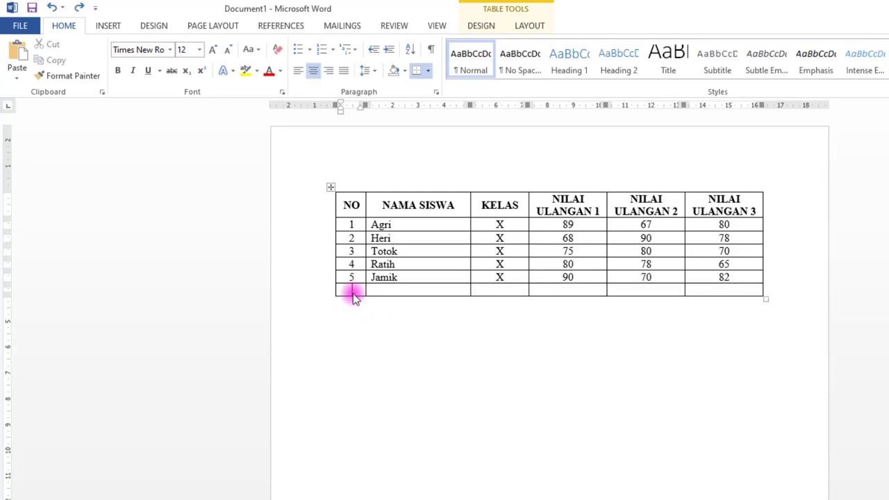
{"action": "type", "text": "6"}
{"action": "key", "text": "Tab"}
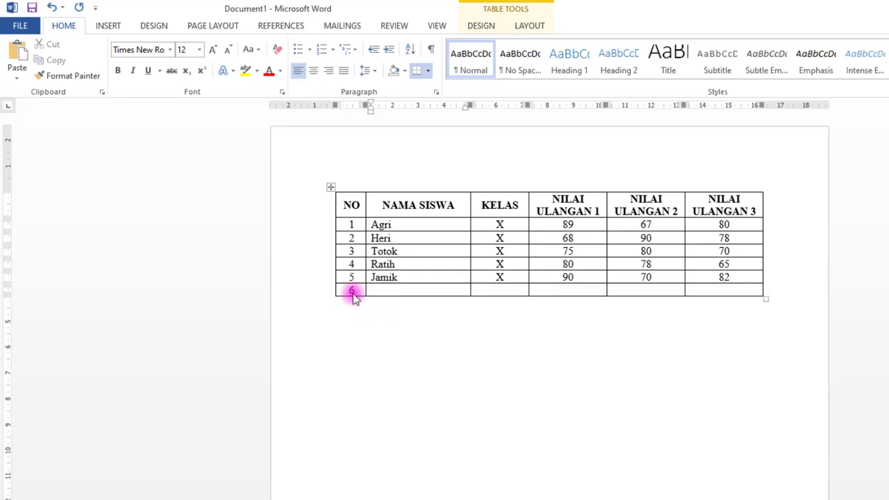
{"action": "type", "text": "Galuh"}
{"action": "key", "text": "Tab"}
{"action": "type", "text": "X"}
{"action": "key", "text": "Tab"}
{"action": "type", "text": "70"}
{"action": "key", "text": "Tab"}
{"action": "type", "text": "4"}
{"action": "key", "text": "Tab"}
{"action": "type", "text": "68"}
{"action": "left_click", "coordinate": [600, 359]}
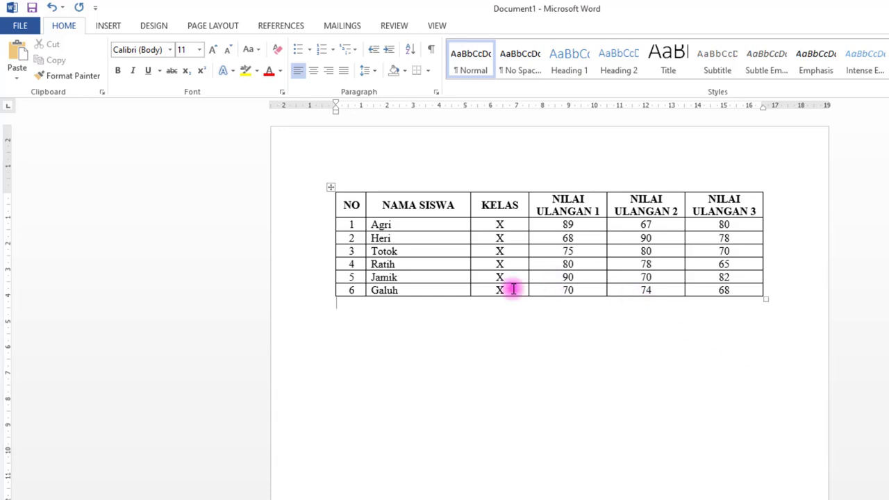
Insert an empty row above the table's header row.
{"action": "left_click", "coordinate": [359, 203]}
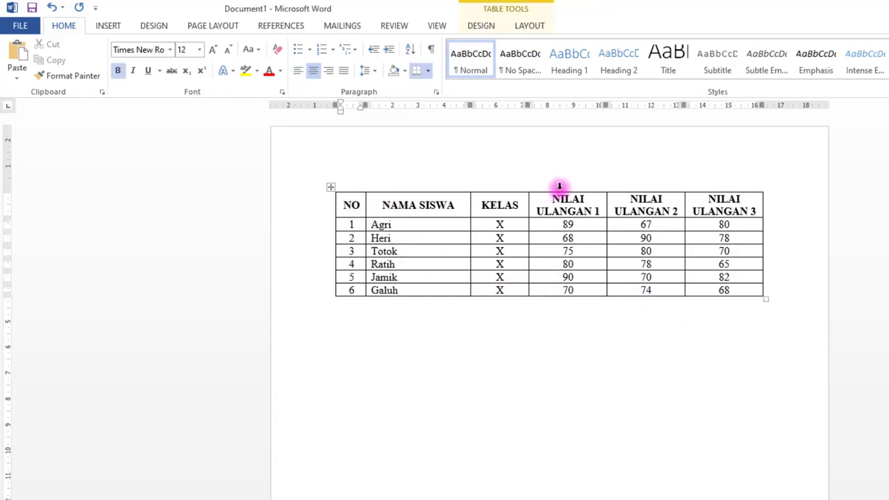
{"action": "left_click", "coordinate": [529, 26]}
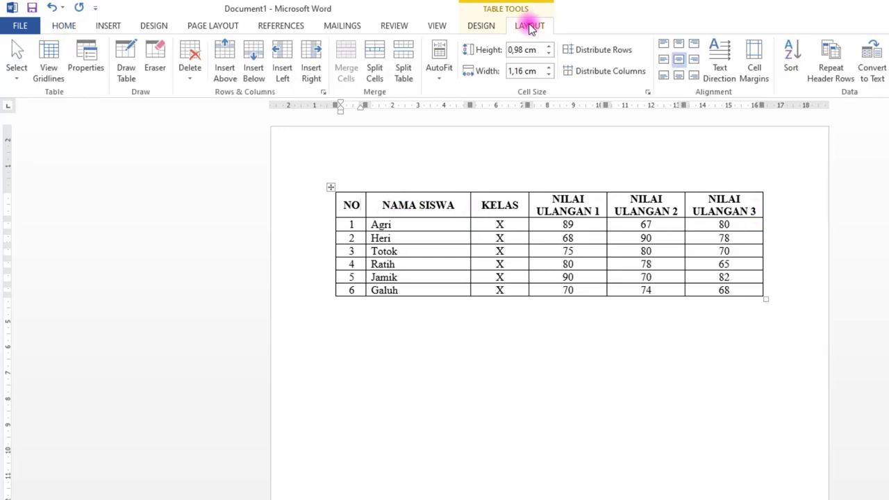
{"action": "left_click", "coordinate": [227, 59]}
{"action": "left_click", "coordinate": [353, 239]}
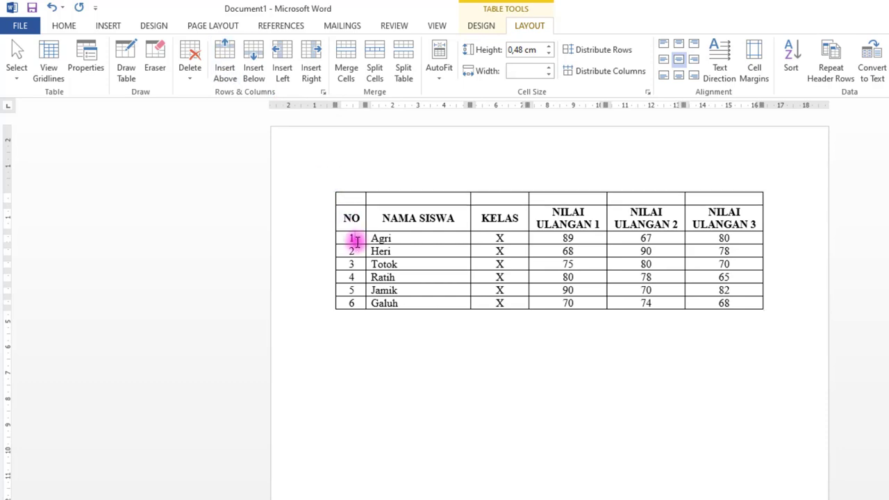
{"action": "left_click_drag", "start_coordinate": [594, 197], "coordinate": [726, 198]}
{"action": "left_click", "coordinate": [586, 221]}
{"action": "left_click", "coordinate": [636, 220]}
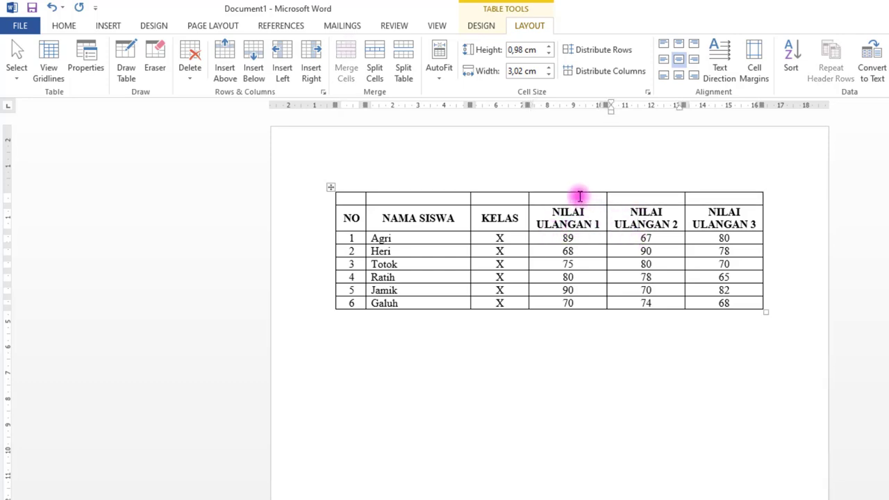
{"action": "left_click", "coordinate": [528, 203]}
{"action": "left_click", "coordinate": [500, 252]}
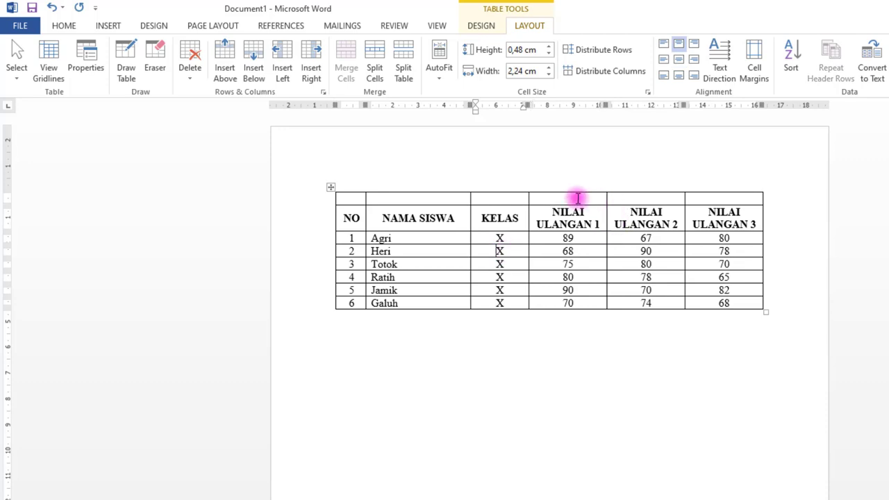
Merge the three empty cells above the NILAI ULANGAN 1 to 3 headings and enter the heading NILAI in the merged cell.
{"action": "left_click_drag", "start_coordinate": [597, 199], "coordinate": [710, 200]}
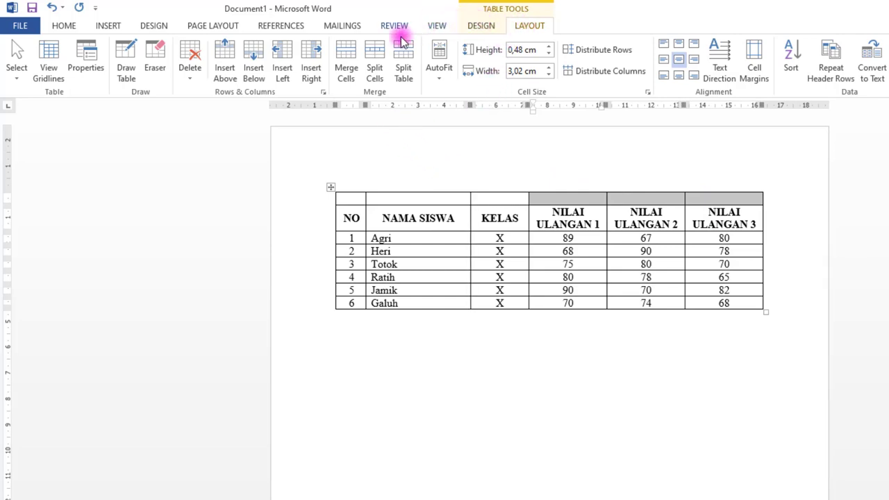
{"action": "left_click", "coordinate": [348, 69]}
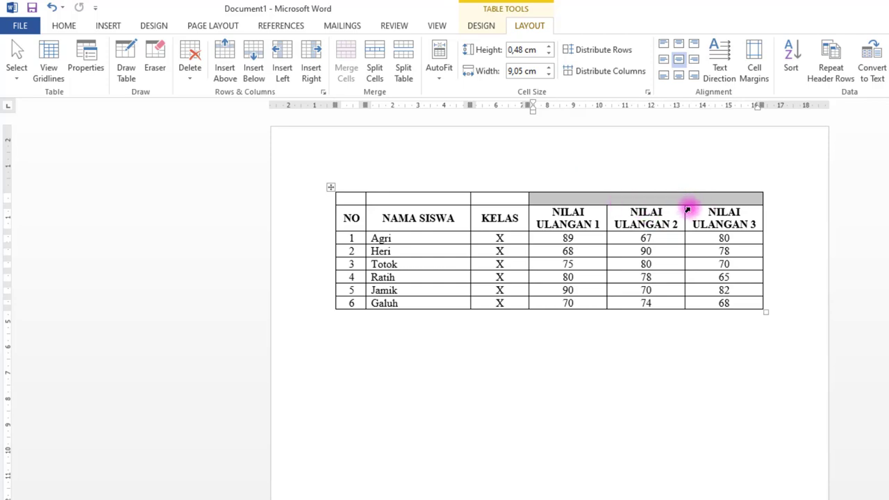
{"action": "left_click", "coordinate": [651, 239]}
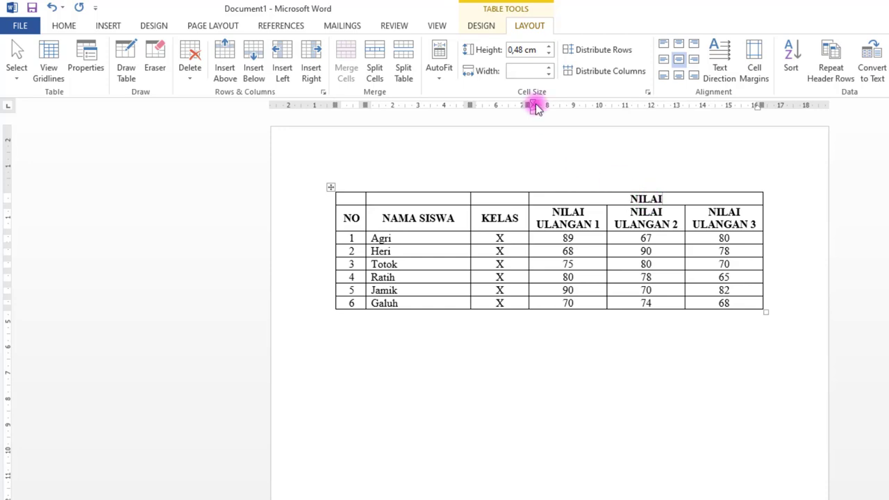
Remove the word NILAI from the three score headings, leaving ULANGAN 1, ULANGAN 2 and ULANGAN 3.
{"action": "left_click_drag", "start_coordinate": [552, 213], "coordinate": [750, 211]}
{"action": "key", "text": "Delete"}
{"action": "key", "text": "Delete"}
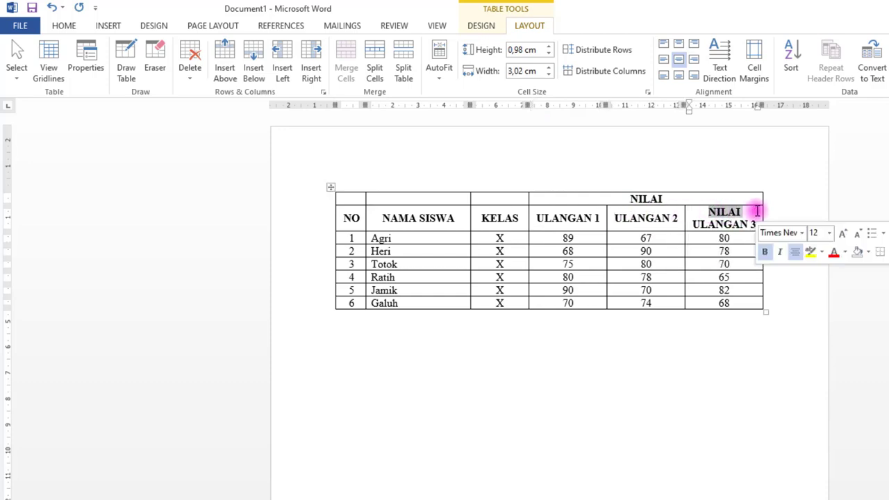
{"action": "key", "text": "Delete"}
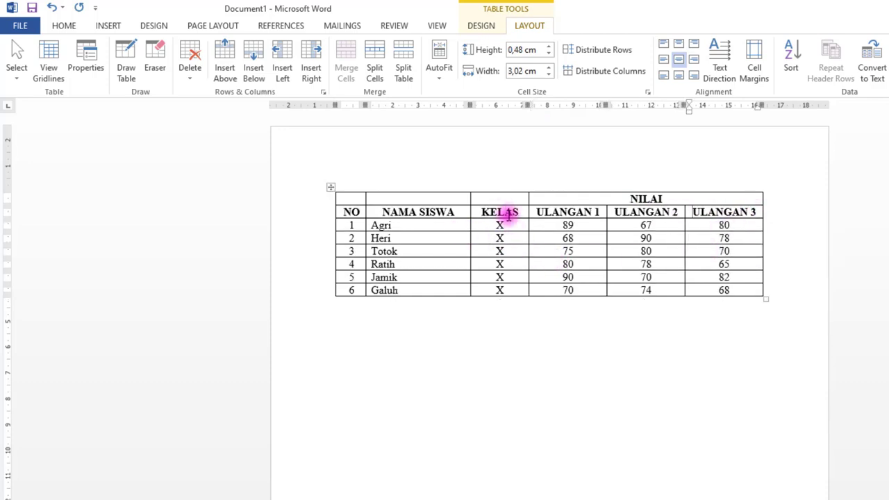
Merge each of the KELAS, NAMA SISWA and NO heading cells with the empty cell above it.
{"action": "left_click_drag", "start_coordinate": [503, 199], "coordinate": [497, 209]}
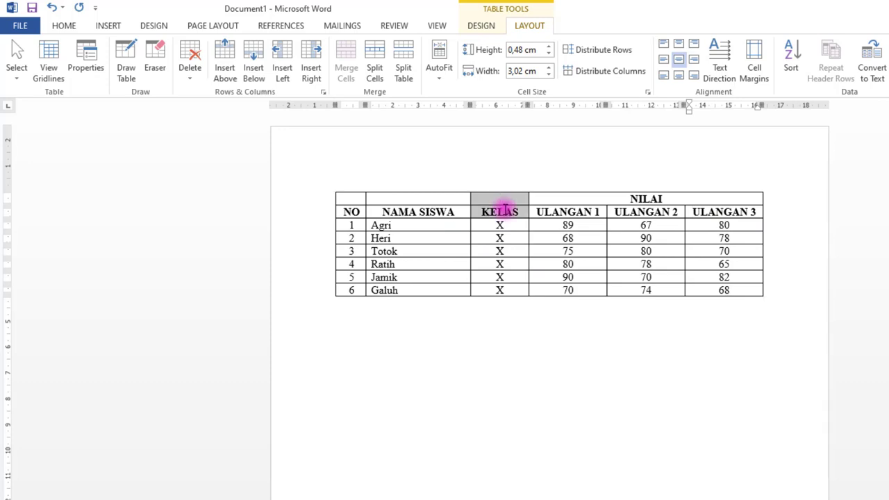
{"action": "left_click", "coordinate": [350, 59]}
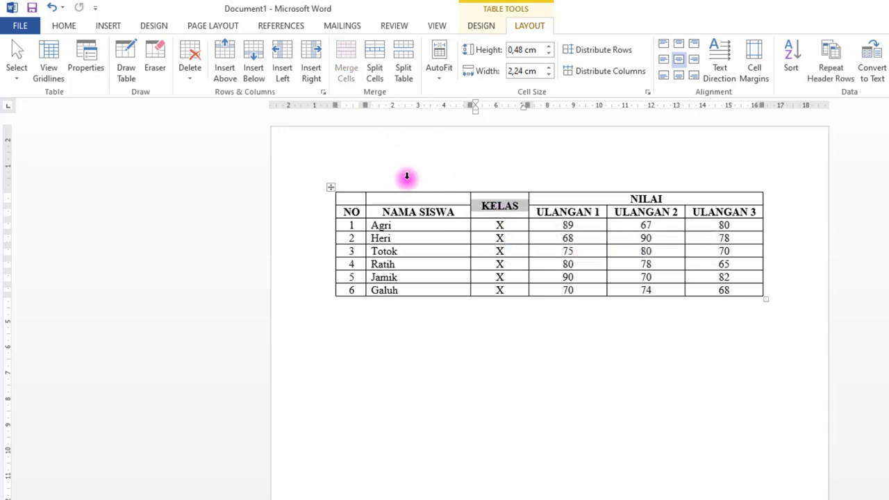
{"action": "left_click_drag", "start_coordinate": [418, 201], "coordinate": [424, 212]}
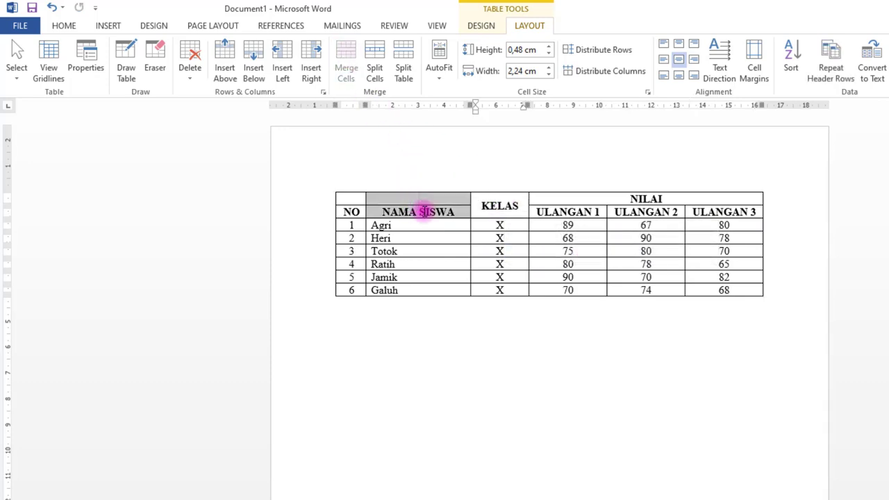
{"action": "left_click", "coordinate": [346, 61]}
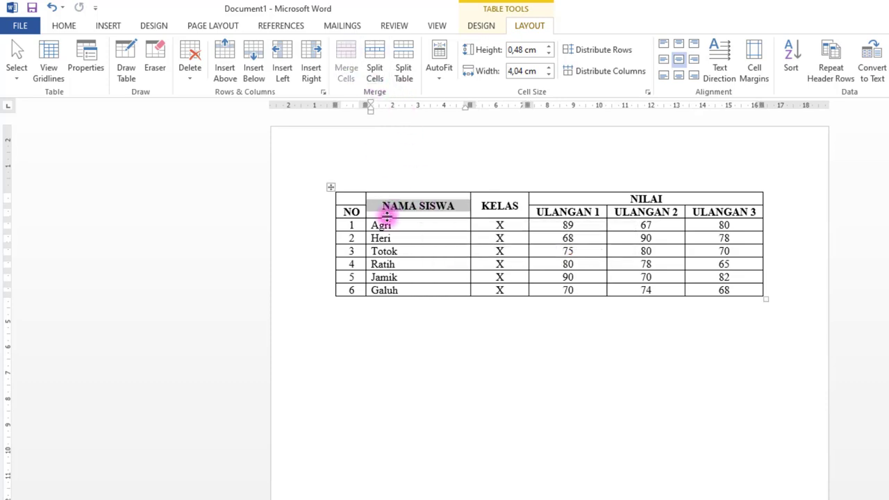
{"action": "left_click_drag", "start_coordinate": [355, 199], "coordinate": [353, 211]}
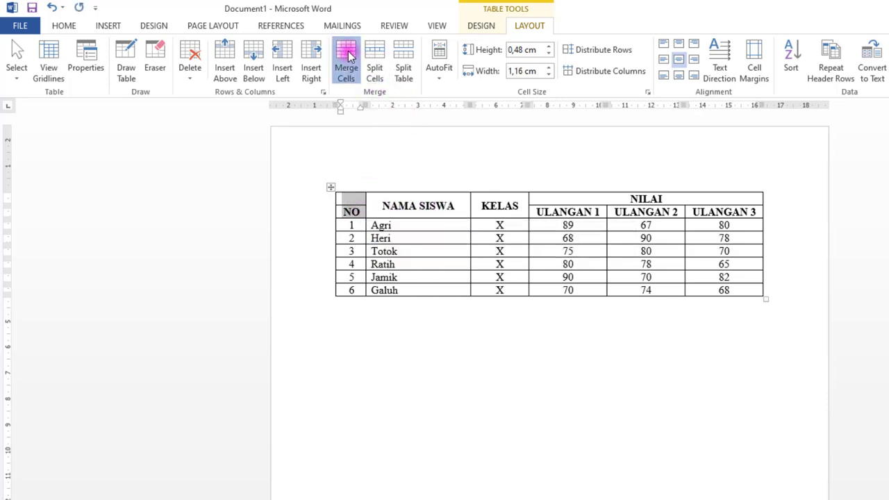
{"action": "left_click", "coordinate": [349, 56]}
{"action": "left_click", "coordinate": [486, 326]}
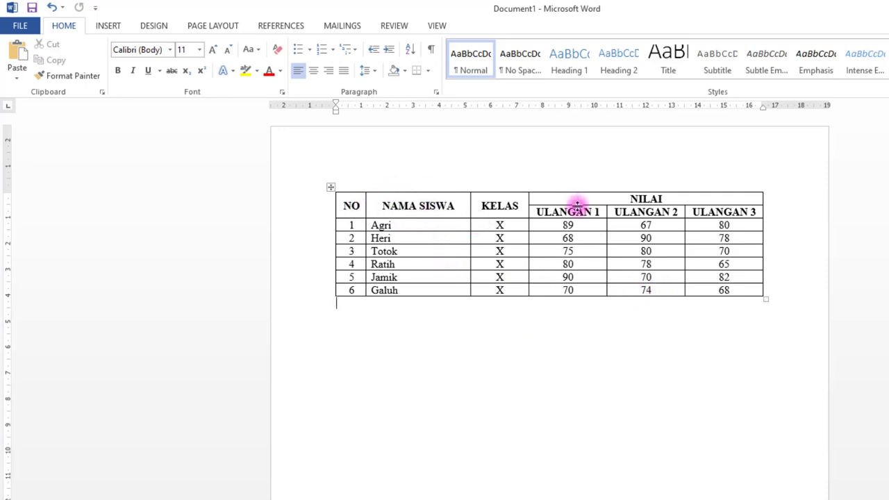
Add a column after ULANGAN 3 at the end of the table and enter KETERANGAN in its top cell.
{"action": "left_click", "coordinate": [754, 228]}
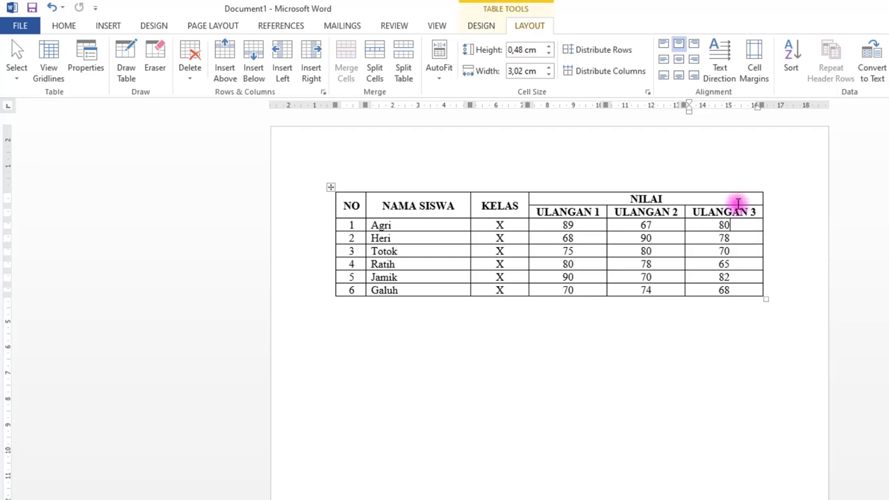
{"action": "left_click", "coordinate": [753, 200]}
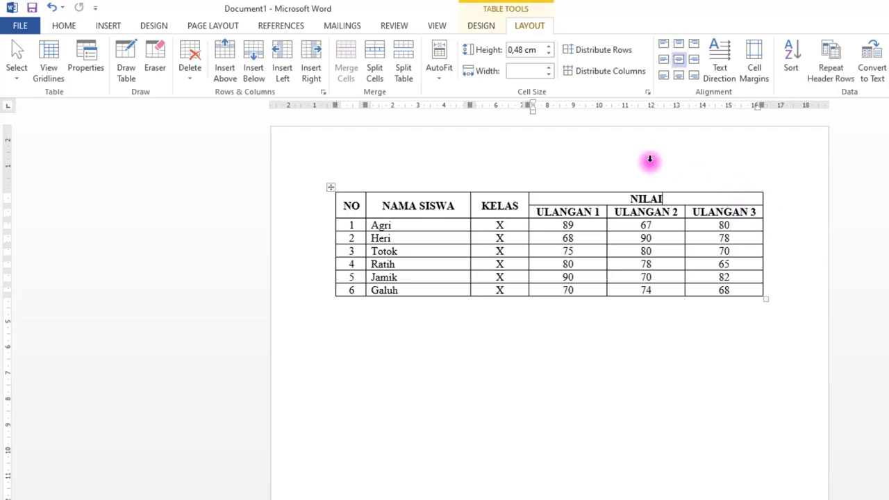
{"action": "mouse_move", "coordinate": [757, 188]}
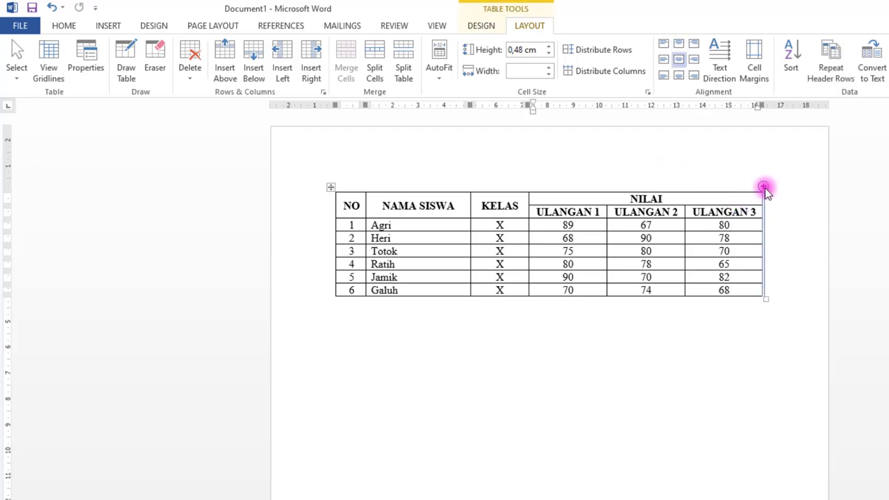
{"action": "left_click", "coordinate": [765, 191]}
{"action": "left_click", "coordinate": [711, 242]}
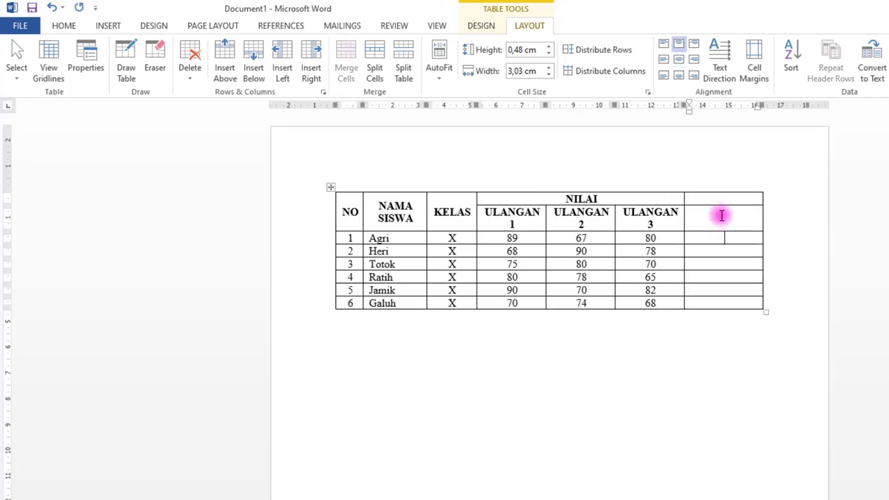
{"action": "left_click", "coordinate": [768, 229]}
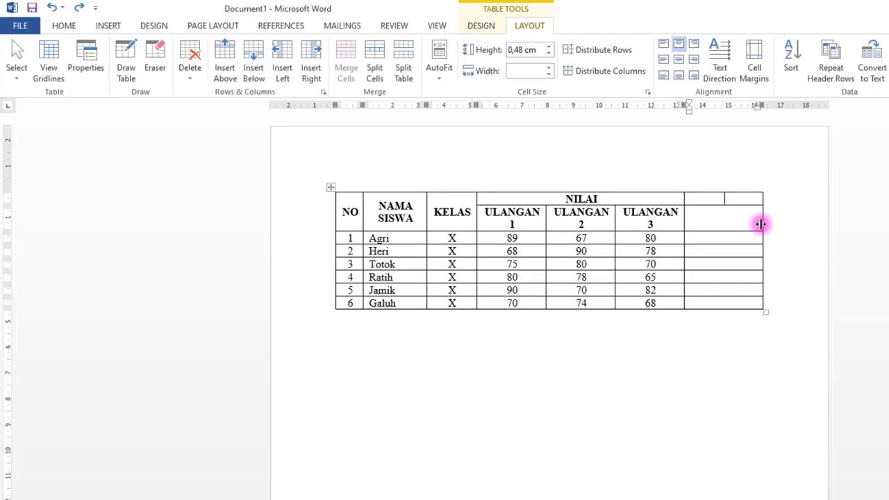
{"action": "type", "text": "KETERAN"}
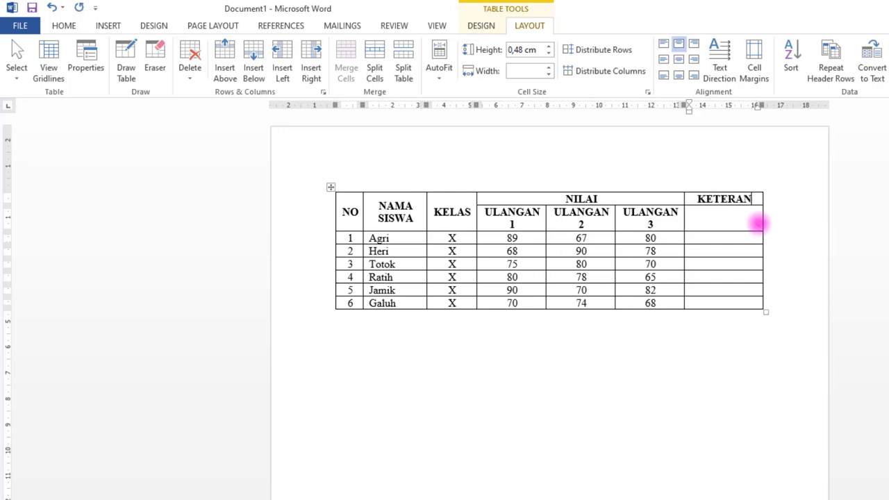
{"action": "type", "text": "GAN"}
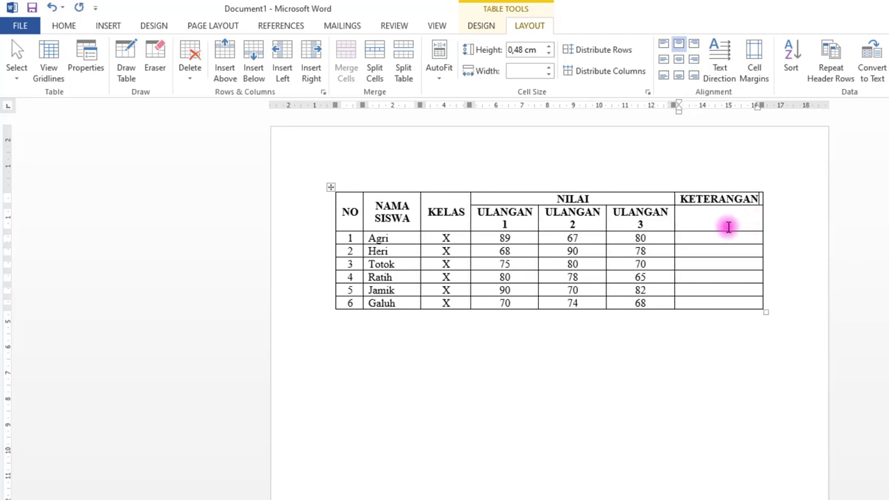
Split all cells below the KETERANGAN heading into 2 columns and 7 rows, merging the cells before the split.
{"action": "left_click_drag", "start_coordinate": [722, 218], "coordinate": [708, 290]}
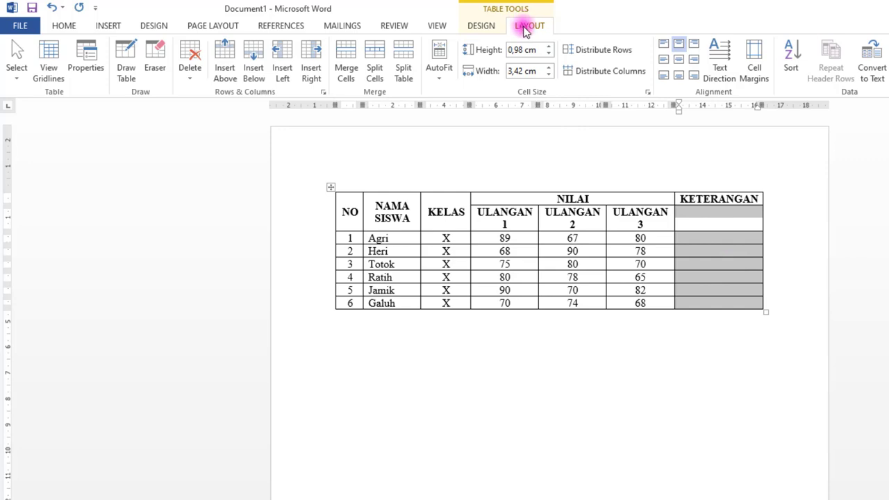
{"action": "left_click", "coordinate": [375, 57]}
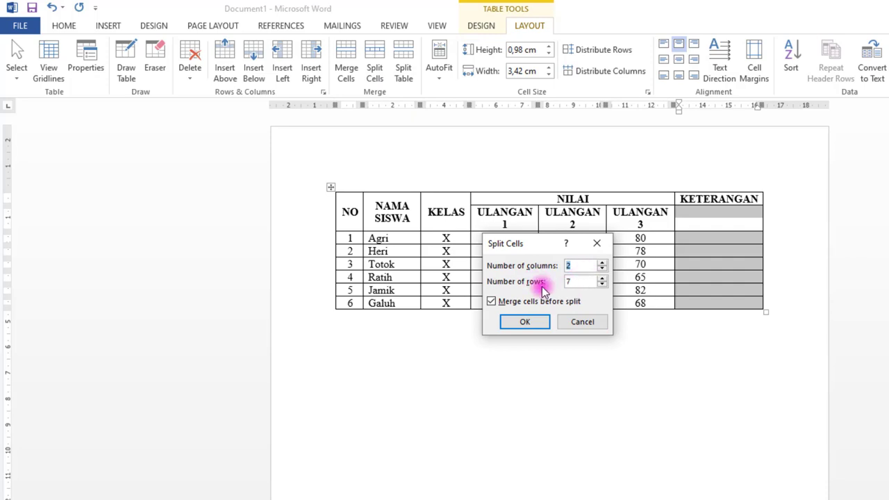
{"action": "left_click", "coordinate": [525, 323]}
{"action": "left_click", "coordinate": [684, 335]}
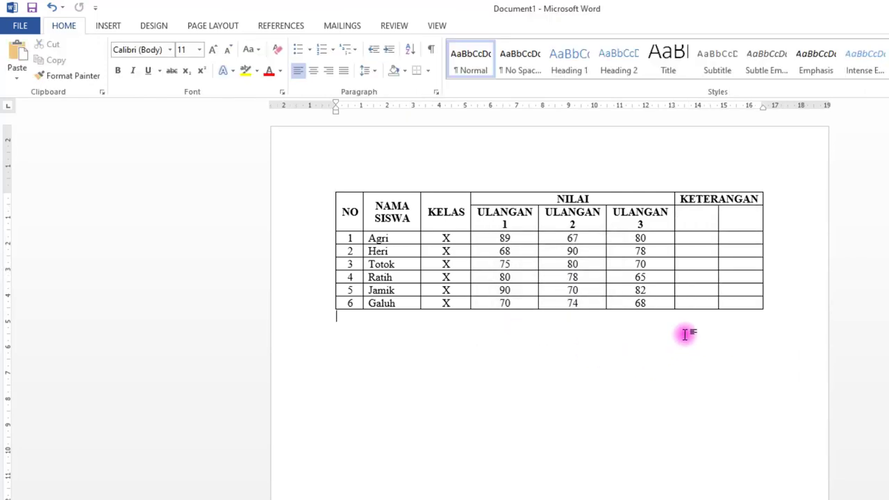
Enter the subheadings LULUS and BELUM in the two cells directly below KETERANGAN.
{"action": "left_click", "coordinate": [700, 218]}
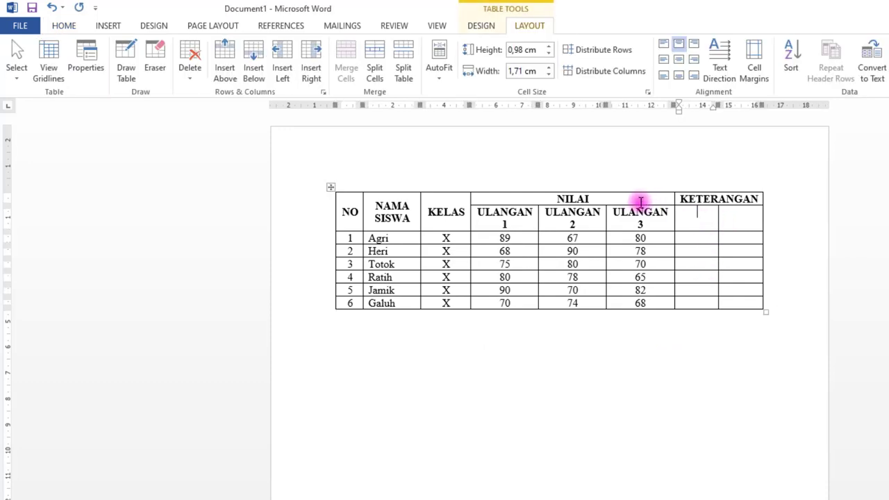
{"action": "type", "text": "LULU"}
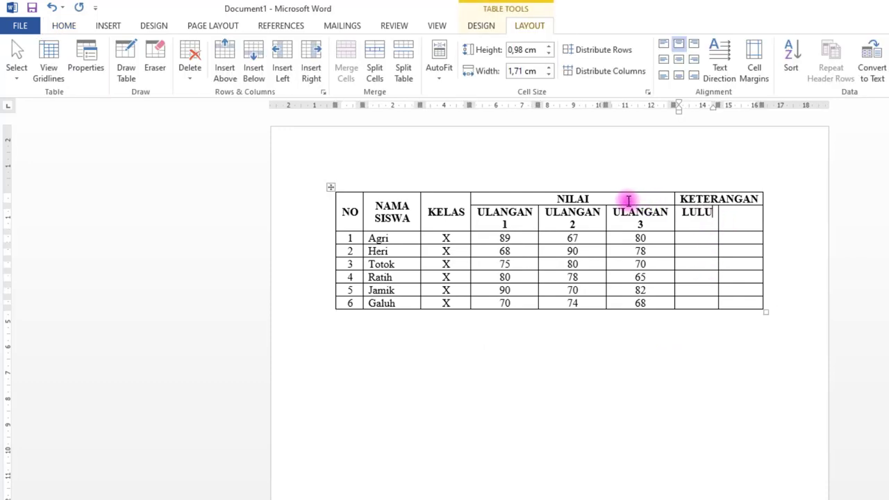
{"action": "type", "text": "S"}
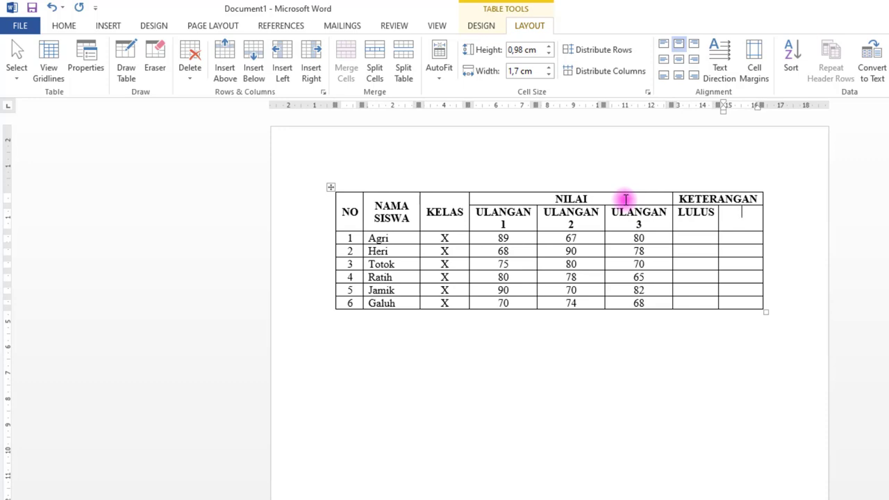
{"action": "type", "text": "BELU"}
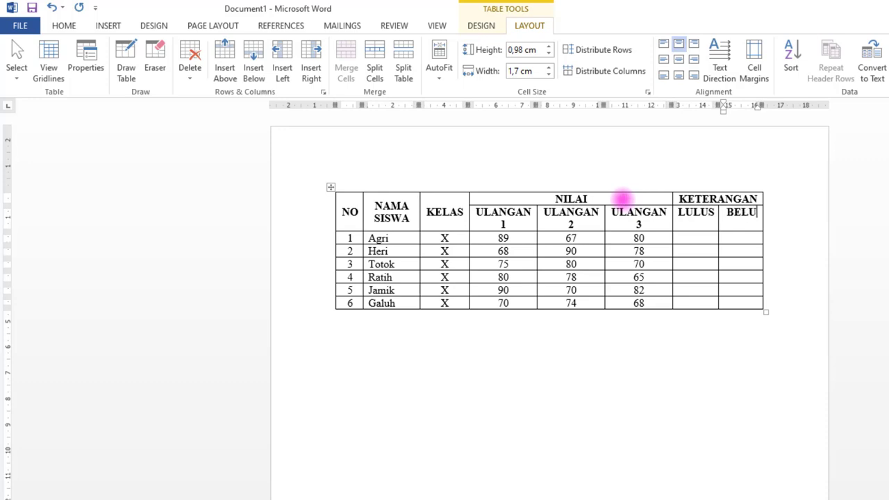
{"action": "type", "text": "M"}
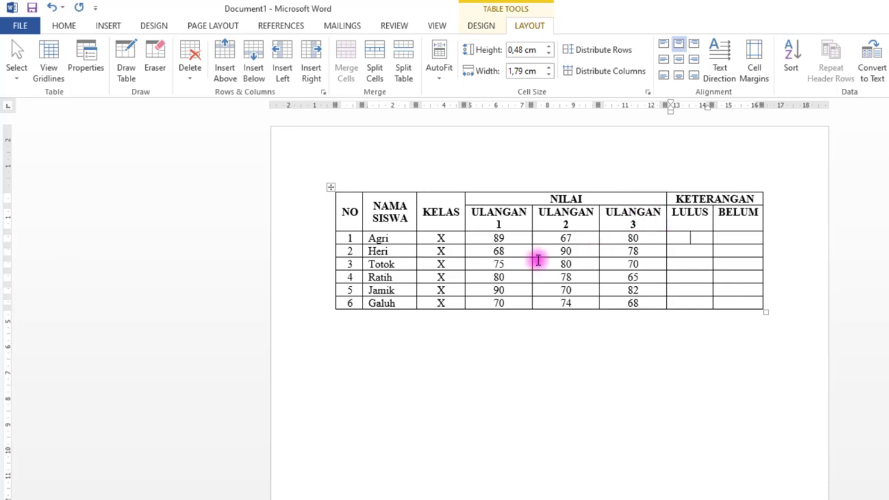
Apply the blue grid table style with a solid heading row and light banded rows to the score table.
{"action": "left_click", "coordinate": [331, 187]}
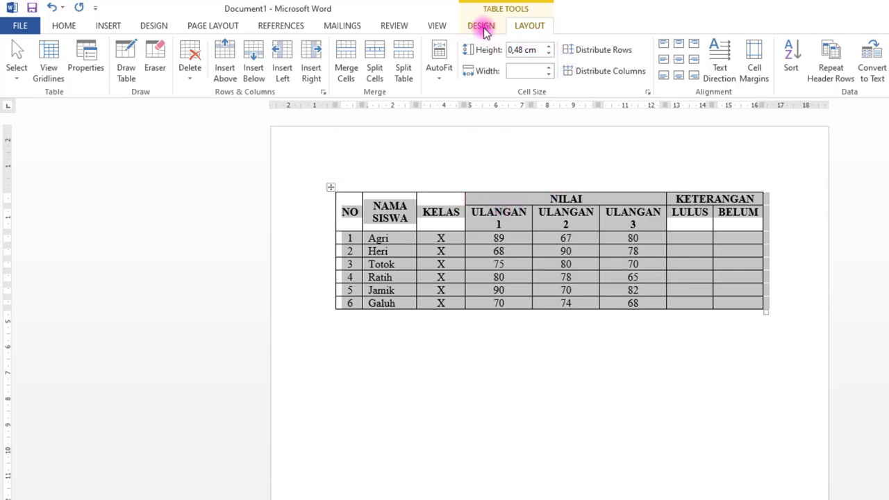
{"action": "left_click", "coordinate": [460, 348]}
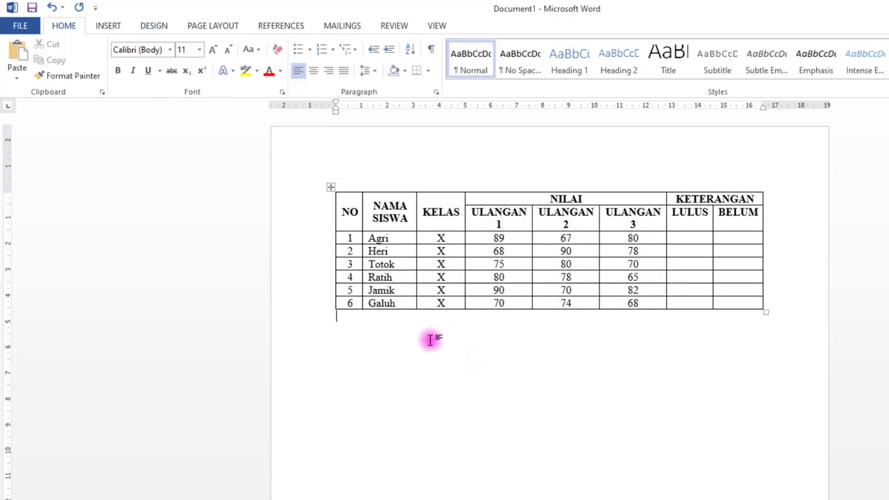
{"action": "left_click", "coordinate": [391, 238]}
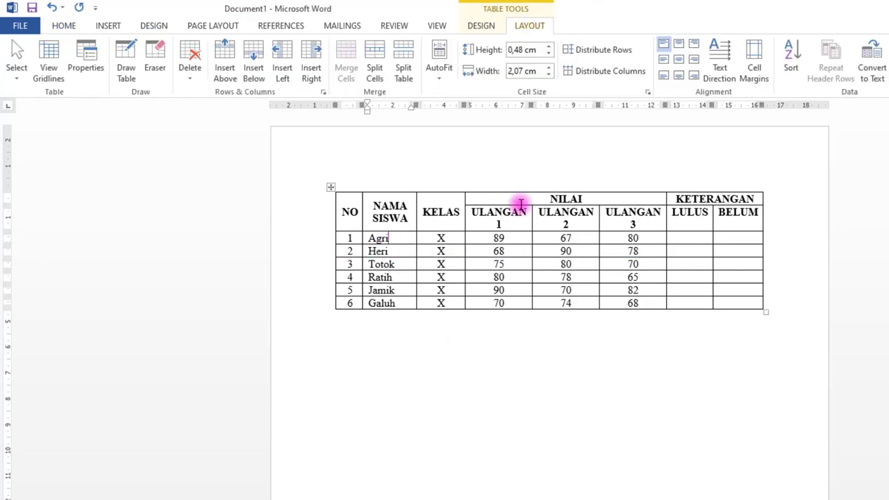
{"action": "left_click", "coordinate": [482, 26]}
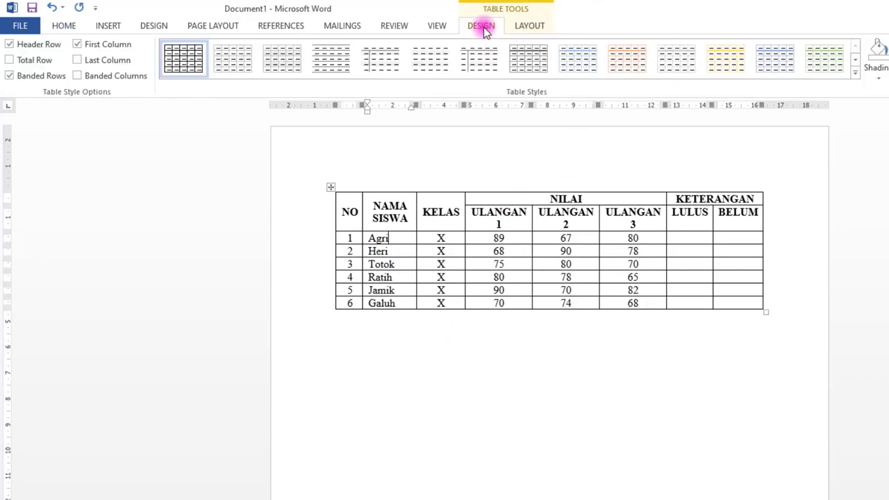
{"action": "left_click", "coordinate": [855, 73]}
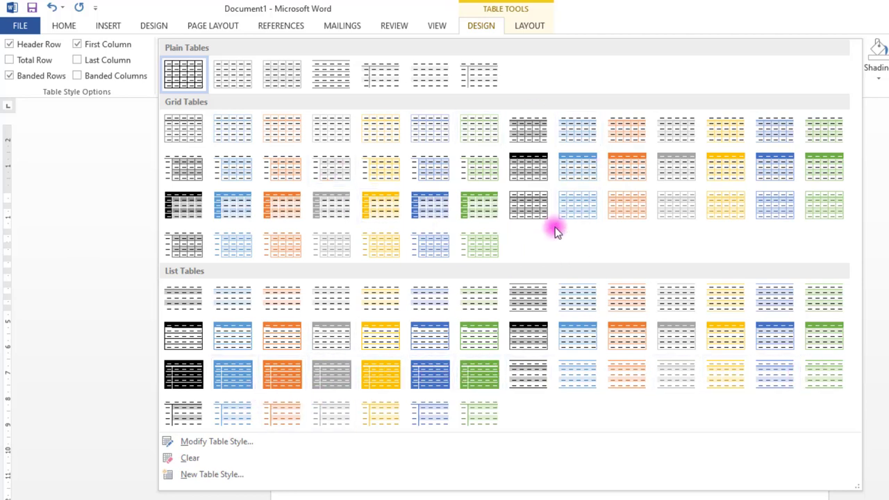
{"action": "left_click", "coordinate": [572, 168]}
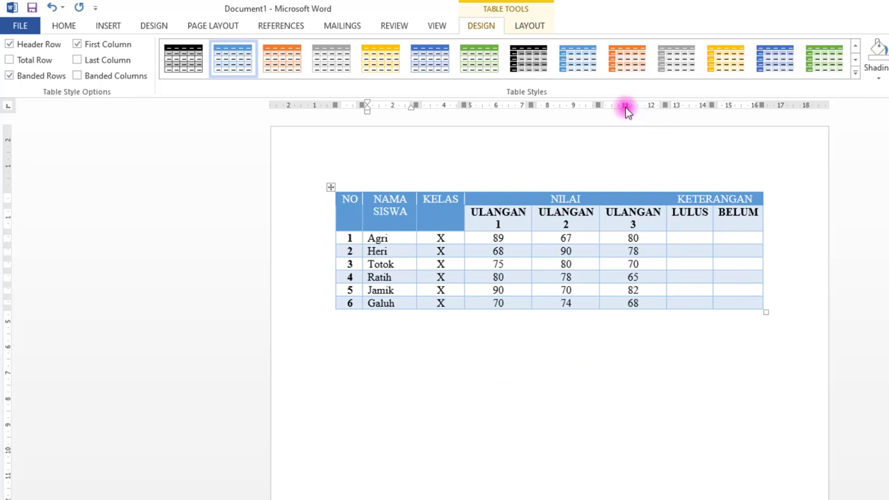
Try the orange dark grid style, and switch the table to the dark blue version with a solid first column.
{"action": "left_click", "coordinate": [576, 61]}
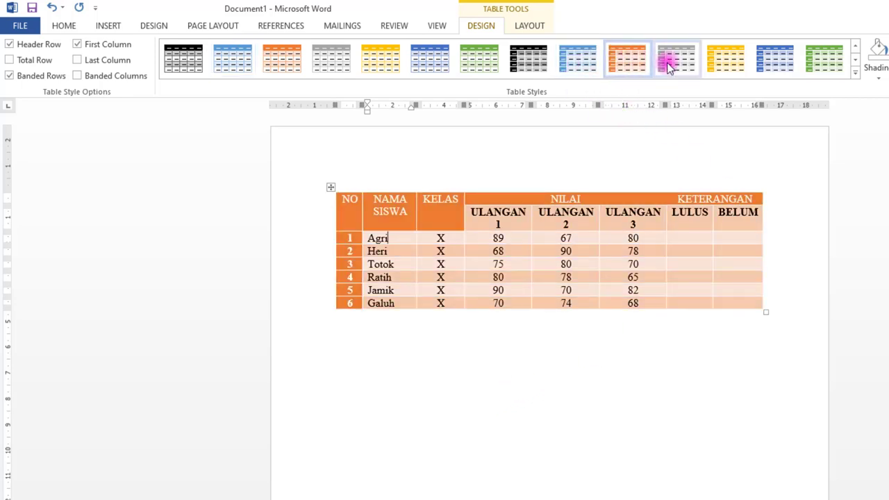
{"action": "left_click", "coordinate": [782, 63]}
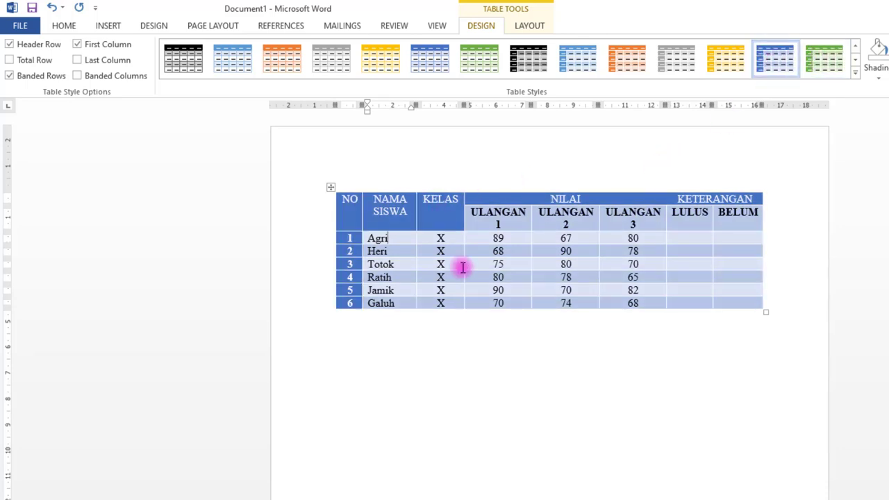
{"action": "left_click", "coordinate": [651, 353]}
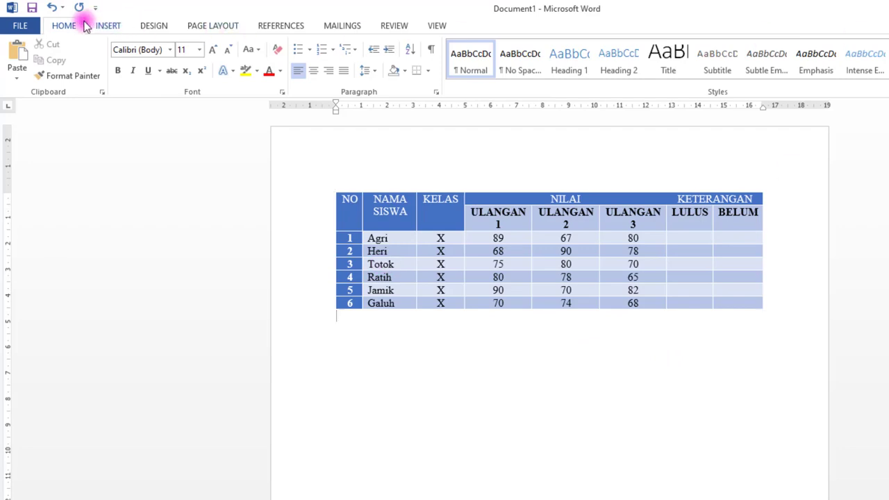
Center the text of the table's top heading row both horizontally and vertically within its cells.
{"action": "left_click", "coordinate": [412, 159]}
{"action": "left_click", "coordinate": [312, 212]}
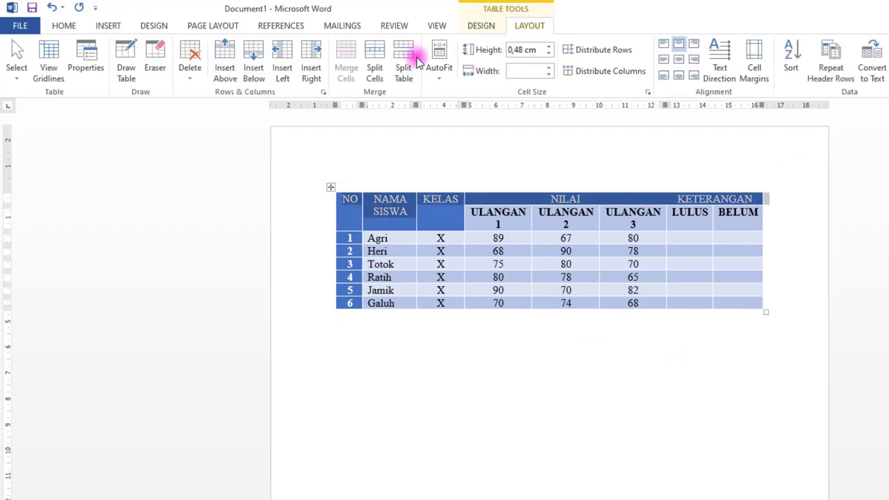
{"action": "left_click", "coordinate": [678, 61]}
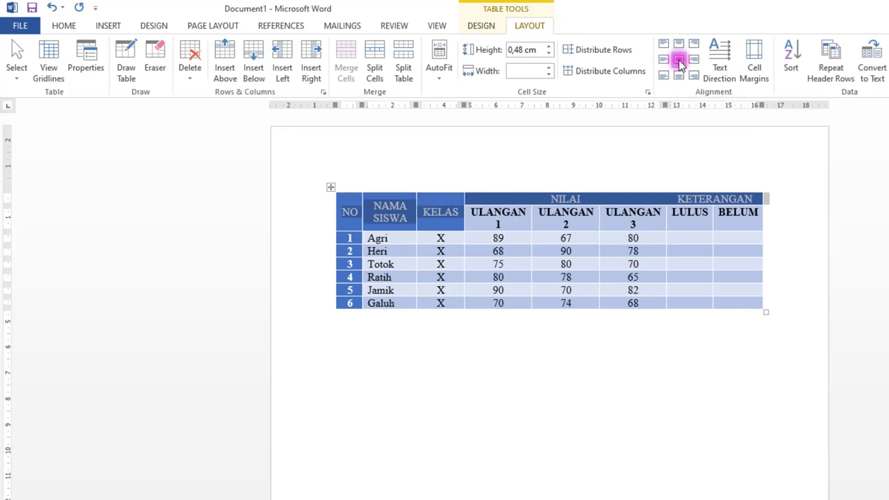
{"action": "left_click", "coordinate": [541, 337]}
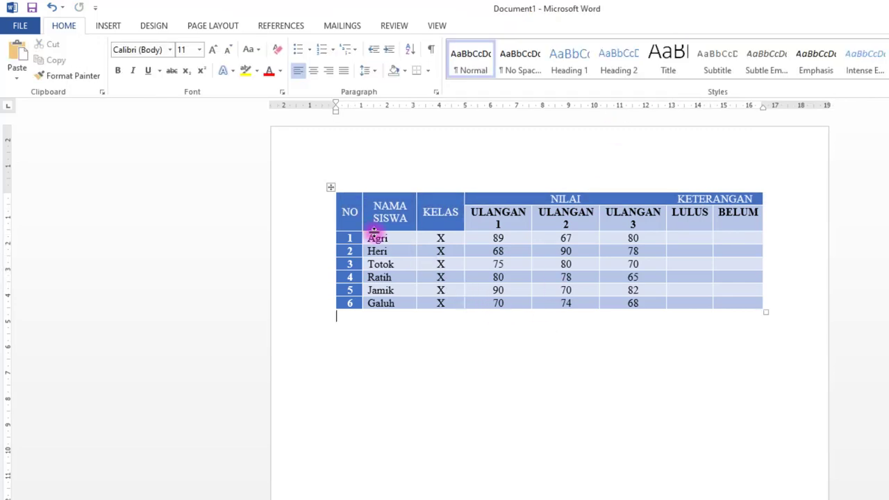
Apply All Borders to the entire styled score table.
{"action": "left_click", "coordinate": [331, 187]}
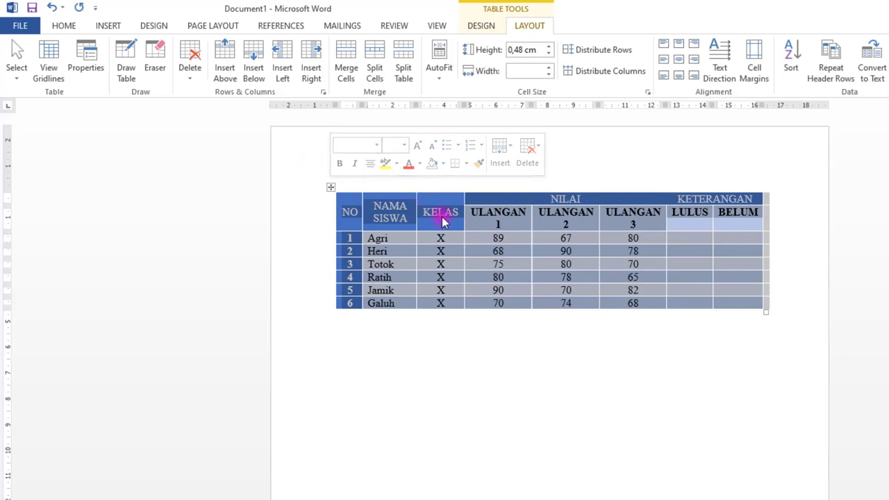
{"action": "left_click", "coordinate": [532, 364]}
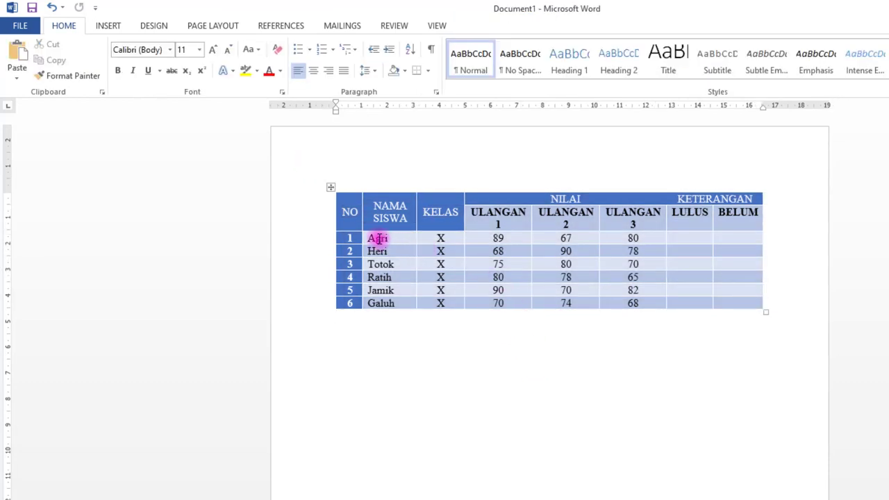
{"action": "left_click", "coordinate": [333, 189]}
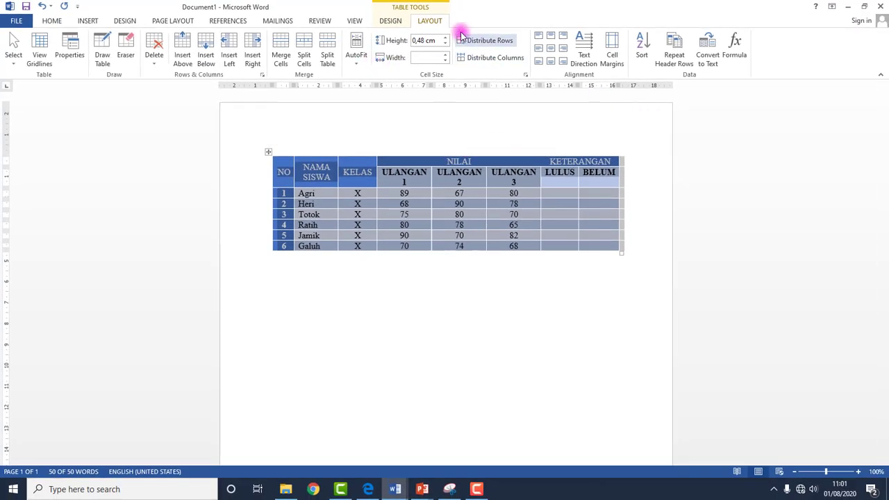
{"action": "left_click", "coordinate": [391, 23]}
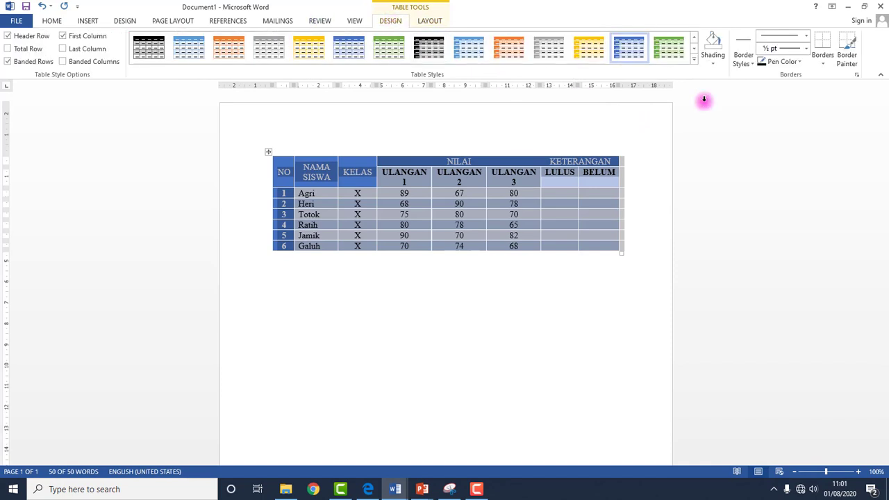
{"action": "left_click", "coordinate": [823, 61]}
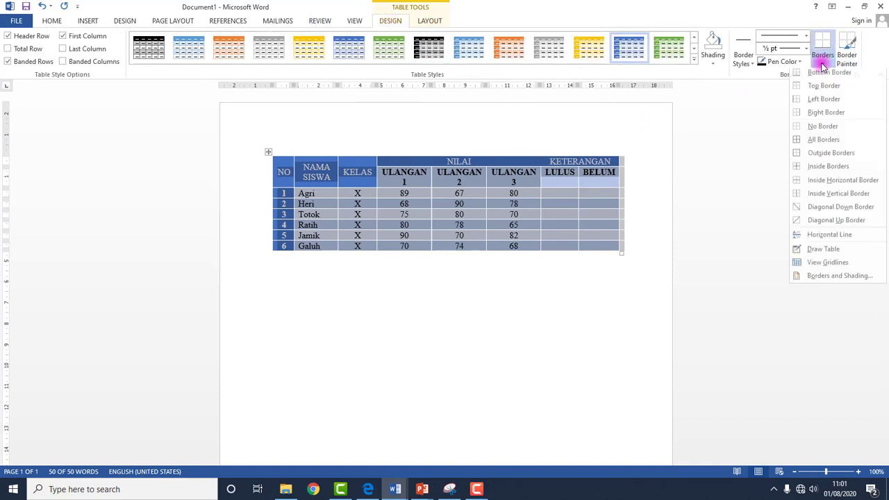
{"action": "left_click", "coordinate": [810, 142]}
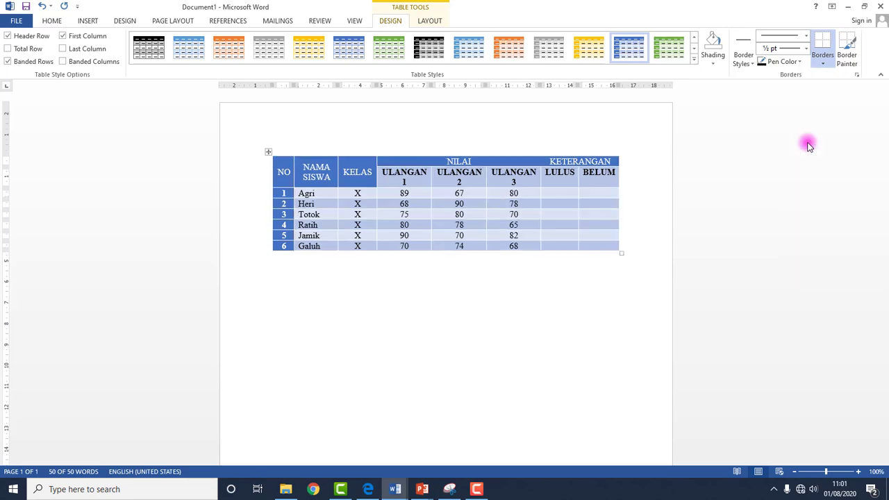
{"action": "left_click", "coordinate": [532, 332]}
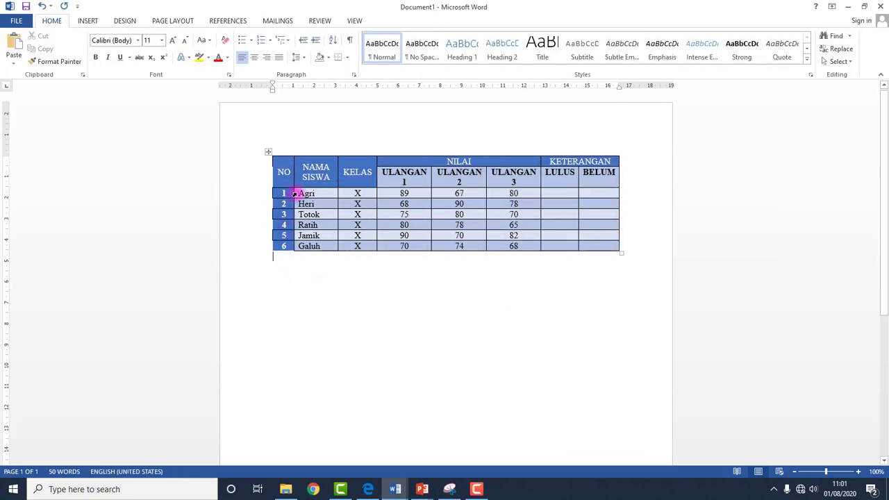
Apply the first plain table style, a simple black grid without shading, to the score table.
{"action": "left_click", "coordinate": [694, 60]}
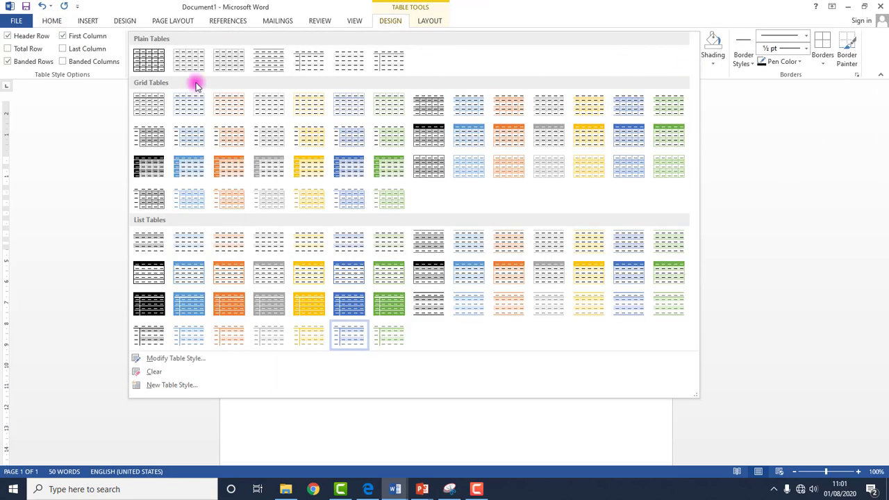
{"action": "left_click", "coordinate": [152, 64]}
{"action": "left_click", "coordinate": [467, 309]}
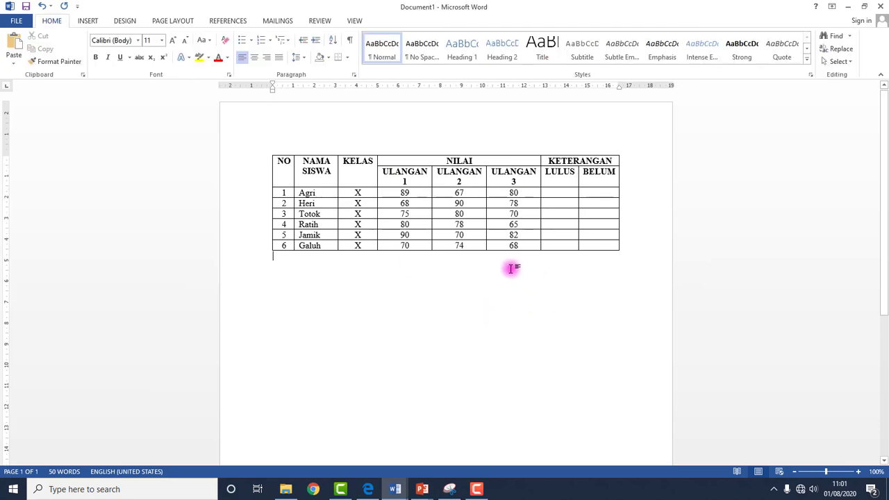
Replace the two subheadings below KETERANGAN, LULUS with RATA-RATA and BELUM with LULUS/TIDAK.
{"action": "left_click", "coordinate": [306, 161]}
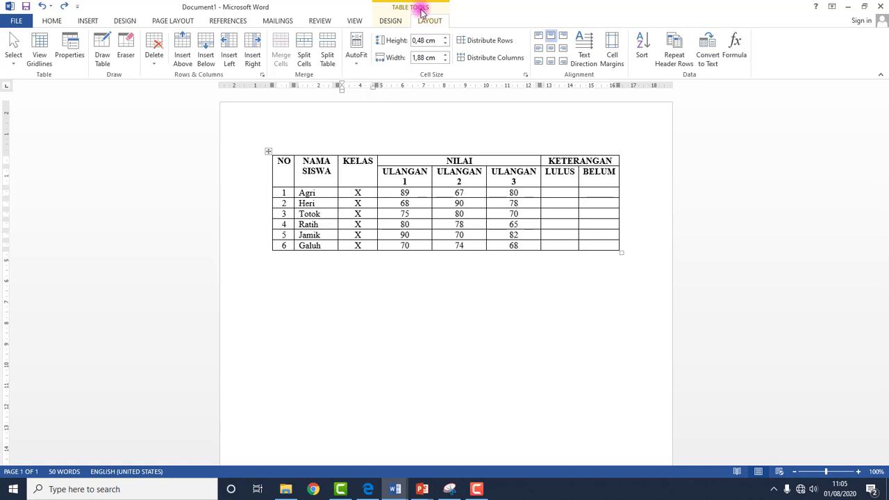
{"action": "left_click", "coordinate": [575, 172]}
{"action": "double_click", "coordinate": [568, 171]}
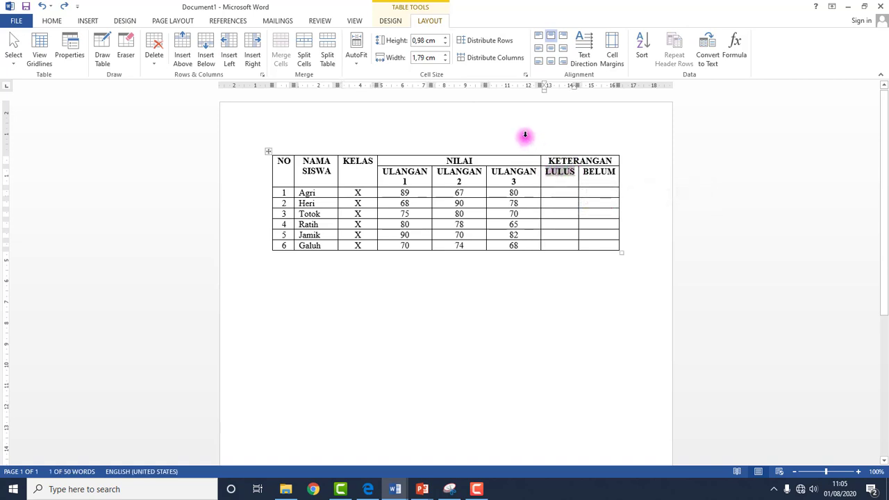
{"action": "type", "text": "RATA-RATA"}
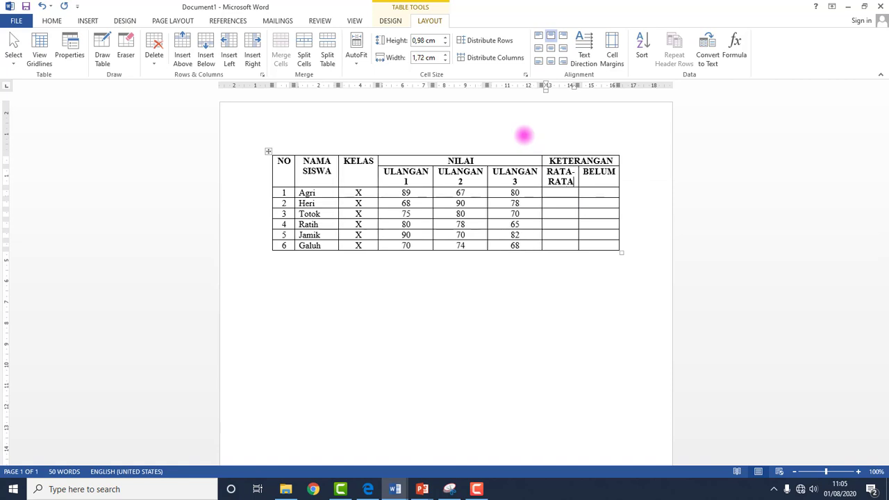
{"action": "key", "text": "Tab"}
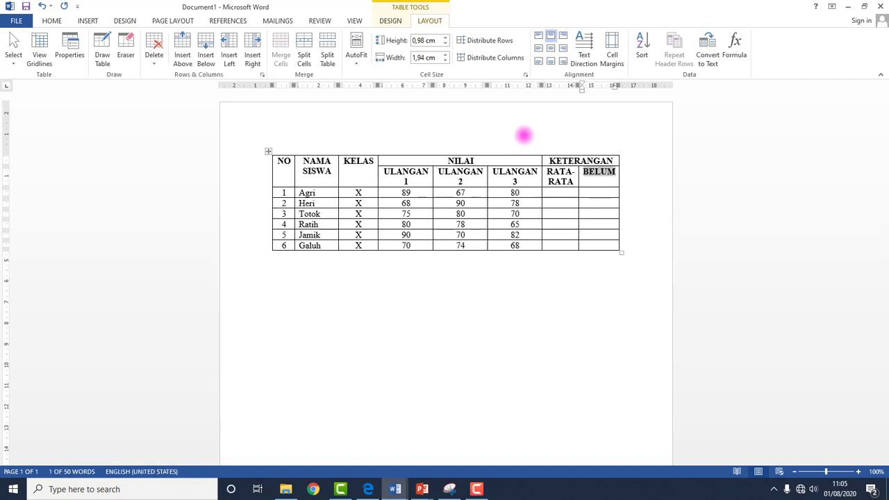
{"action": "type", "text": "LULU"}
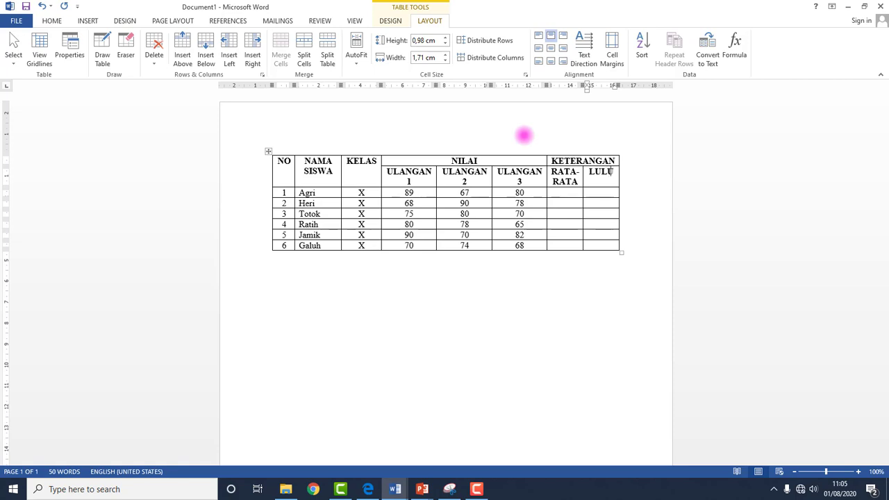
{"action": "type", "text": "S/TI"}
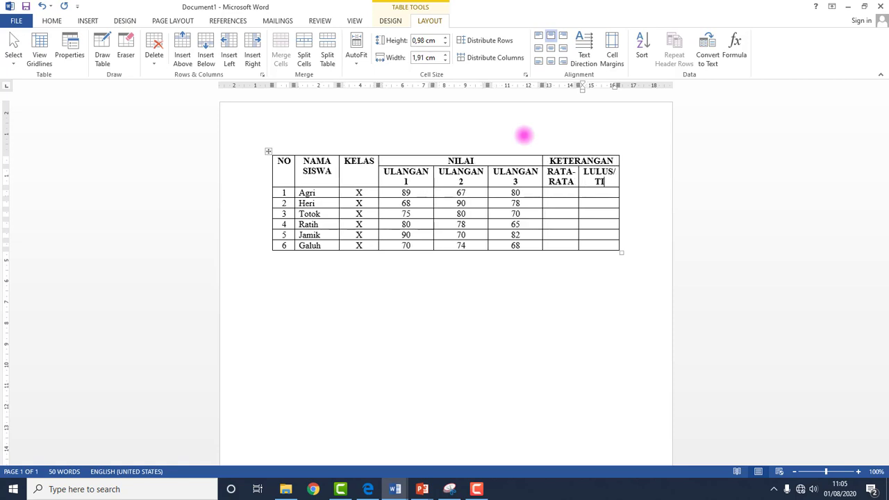
{"action": "type", "text": "DAK"}
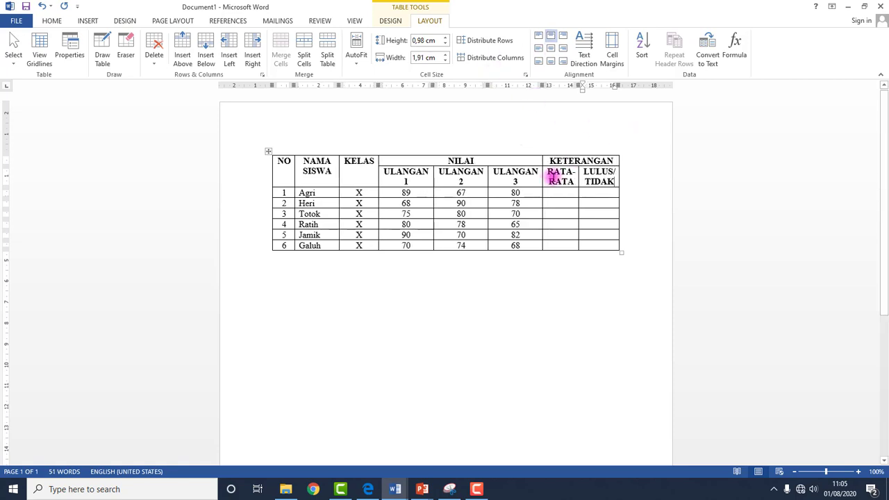
Build the formula =AVERAGE(LEFT) for the RATA-RATA cell of student row 1, replacing the suggested SUM function.
{"action": "left_click", "coordinate": [568, 193]}
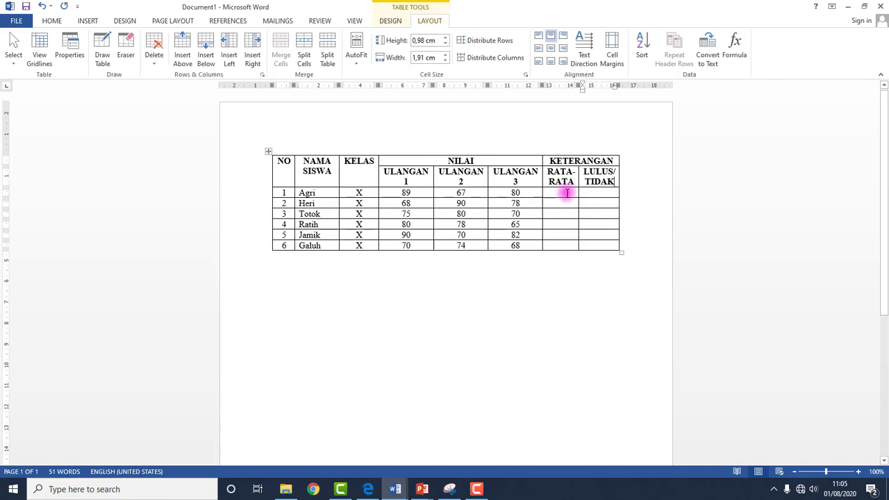
{"action": "left_click", "coordinate": [568, 193]}
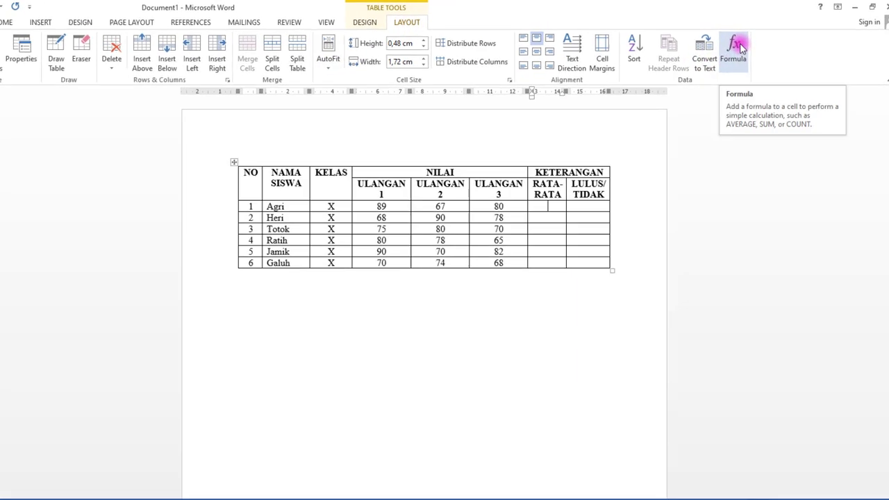
{"action": "left_click", "coordinate": [739, 47]}
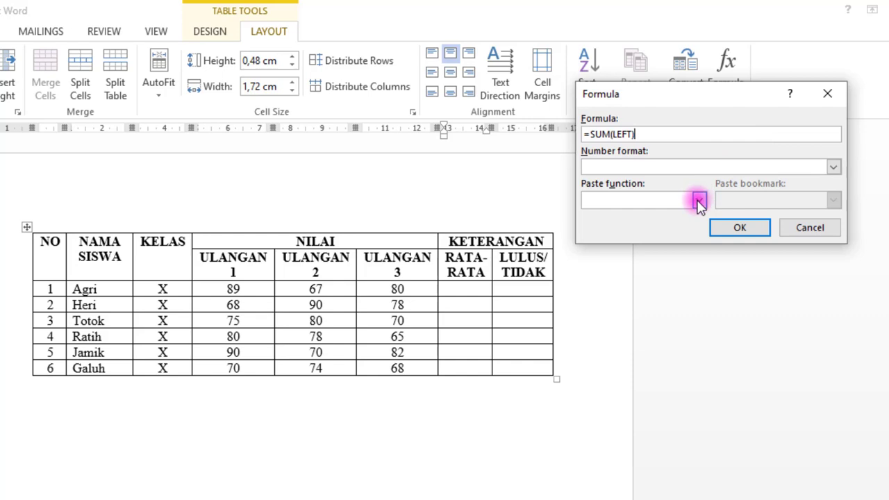
{"action": "left_click", "coordinate": [699, 202]}
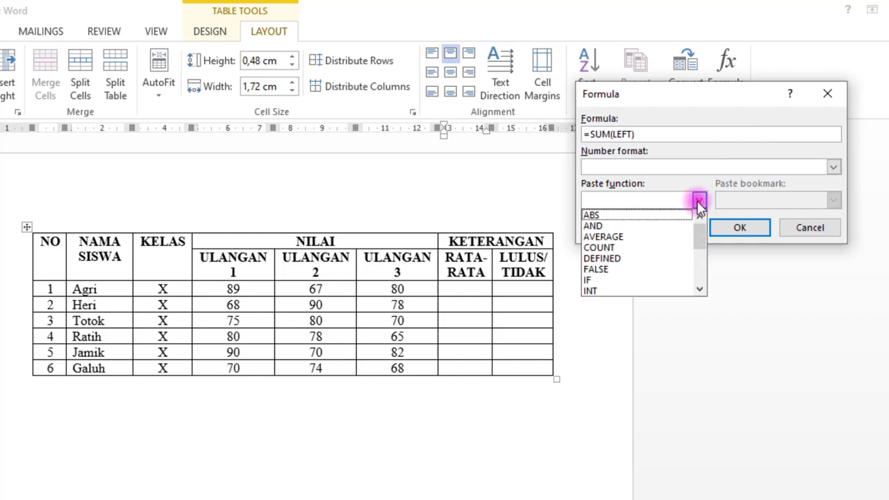
{"action": "left_click", "coordinate": [639, 237]}
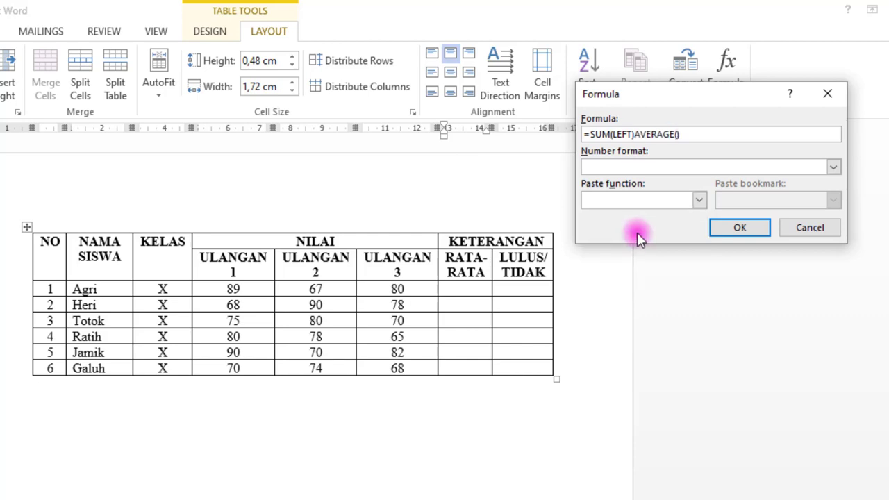
{"action": "left_click_drag", "start_coordinate": [635, 134], "coordinate": [591, 134]}
{"action": "key", "text": "Delete"}
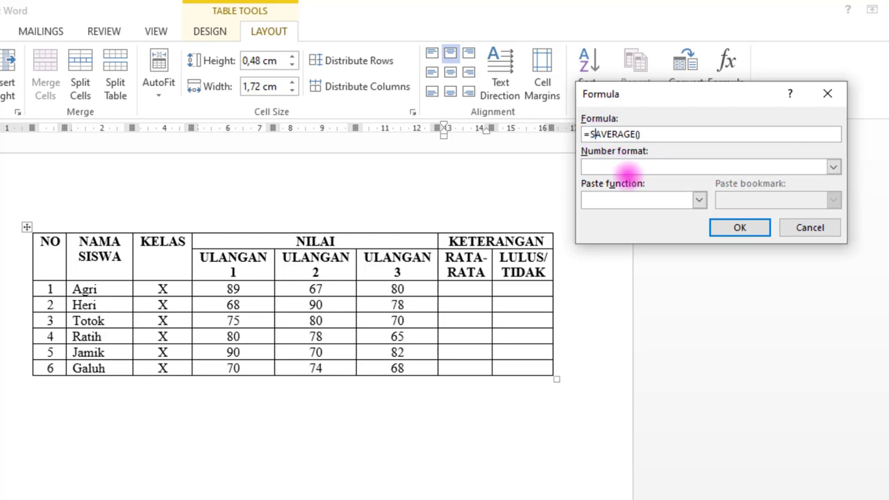
{"action": "left_click", "coordinate": [634, 135]}
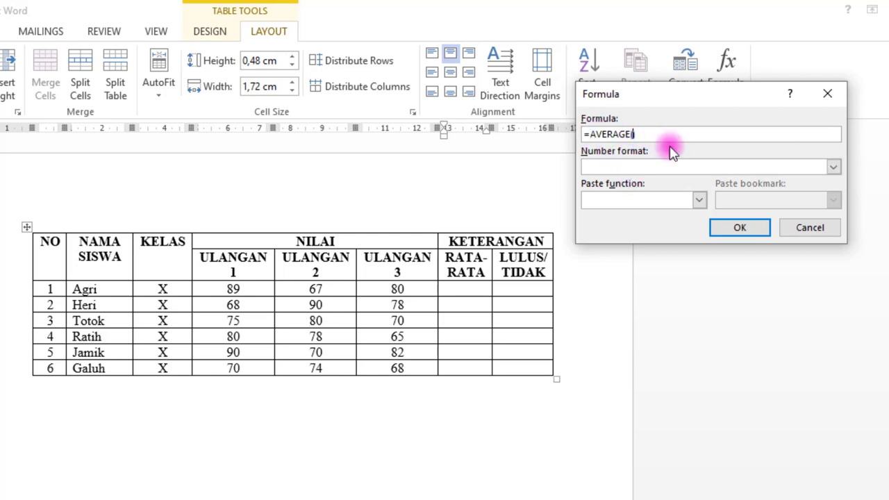
{"action": "type", "text": "LEFT"}
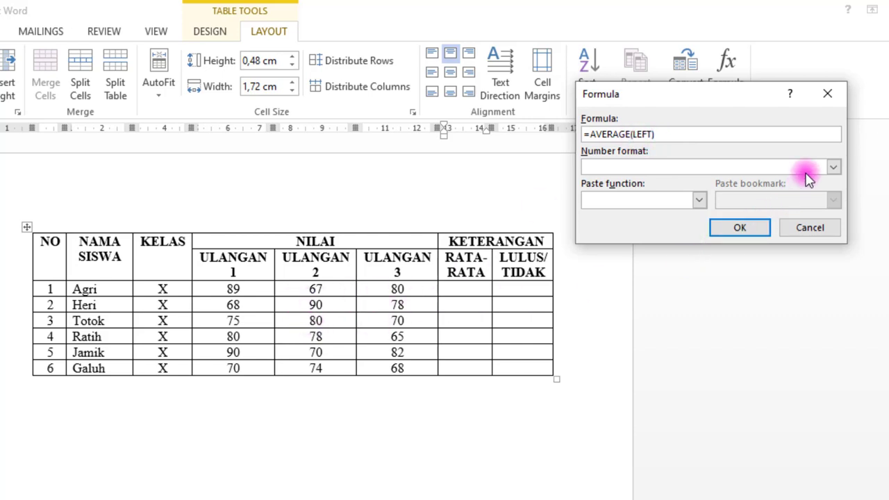
Give the row 1 average formula the number format #.##0,00 and insert it into the cell.
{"action": "left_click", "coordinate": [833, 167]}
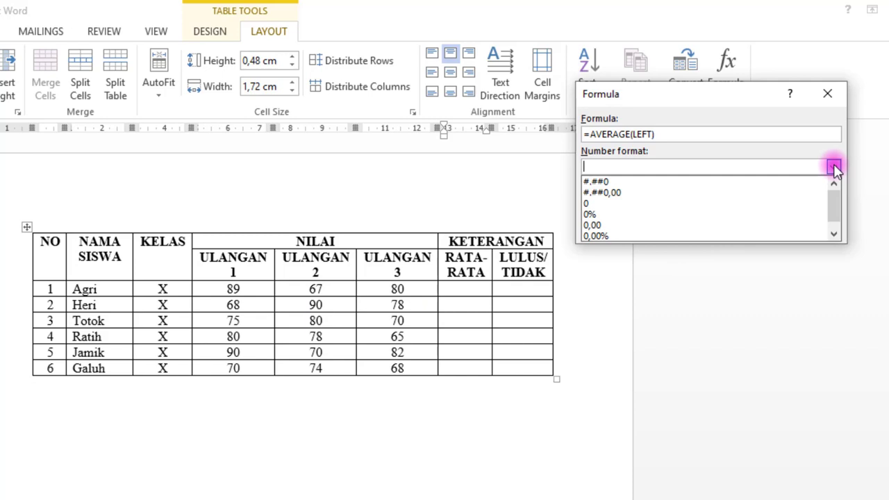
{"action": "left_click", "coordinate": [777, 194]}
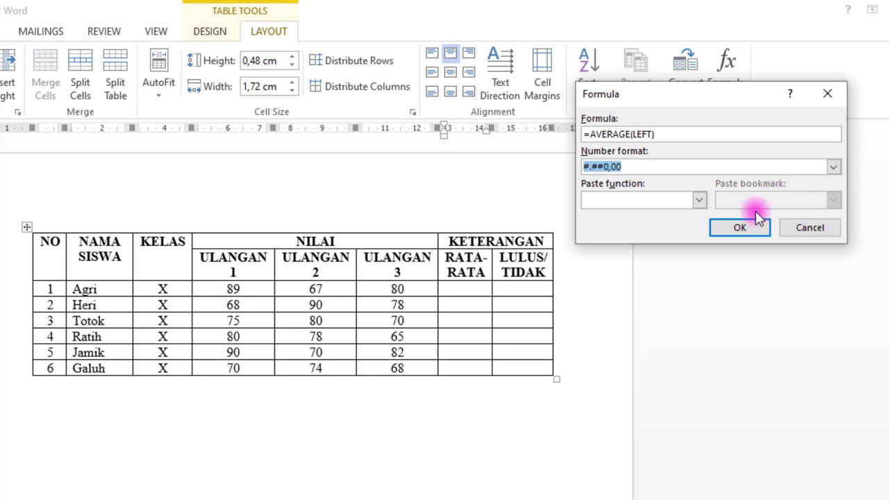
{"action": "left_click", "coordinate": [742, 228]}
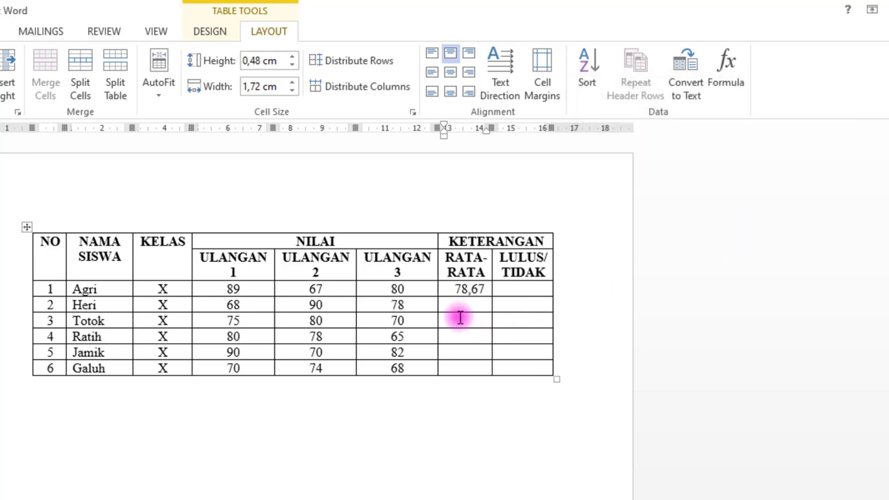
Calculate the average in the RATA-RATA cell of student row 2 with =AVERAGE(LEFT) and number format #.##0,00.
{"action": "left_click", "coordinate": [463, 306]}
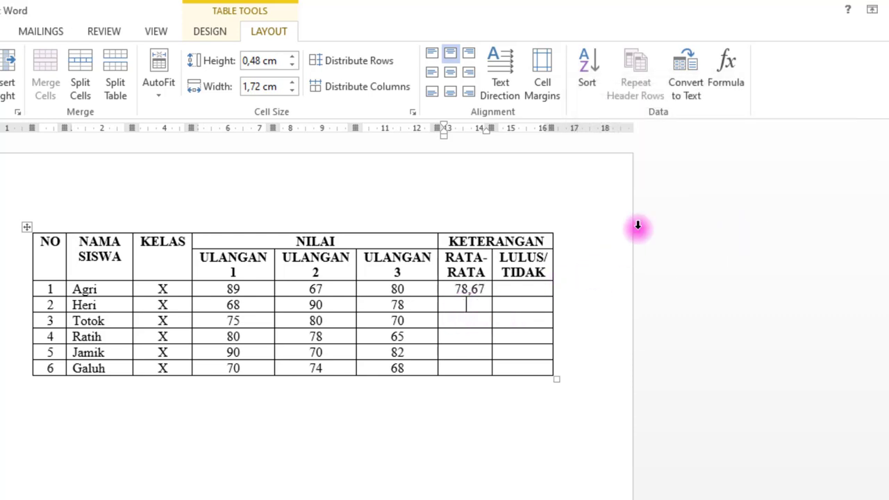
{"action": "left_click", "coordinate": [727, 74]}
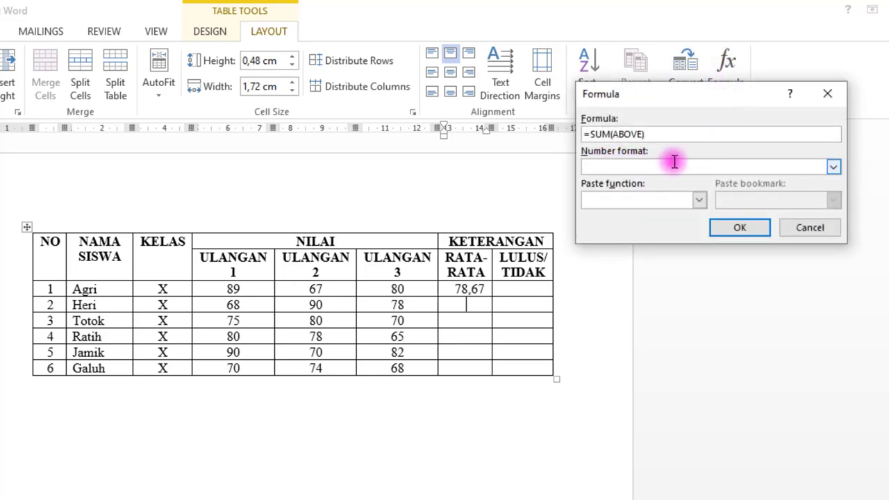
{"action": "left_click_drag", "start_coordinate": [644, 135], "coordinate": [589, 134]}
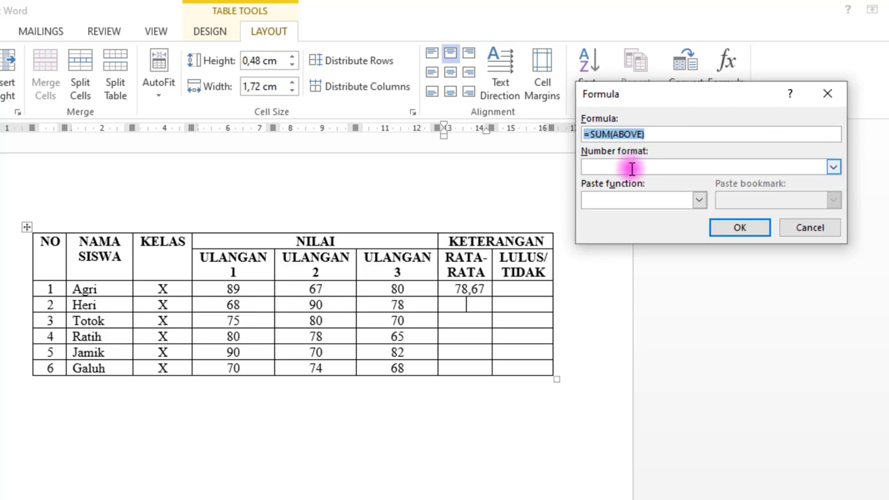
{"action": "key", "text": "BackSpace"}
{"action": "left_click", "coordinate": [699, 201]}
{"action": "left_click", "coordinate": [632, 237]}
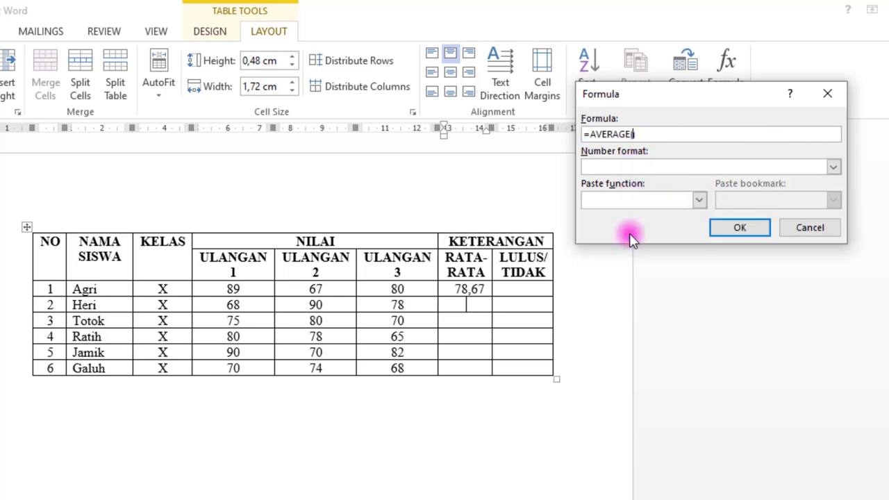
{"action": "left_click", "coordinate": [635, 135]}
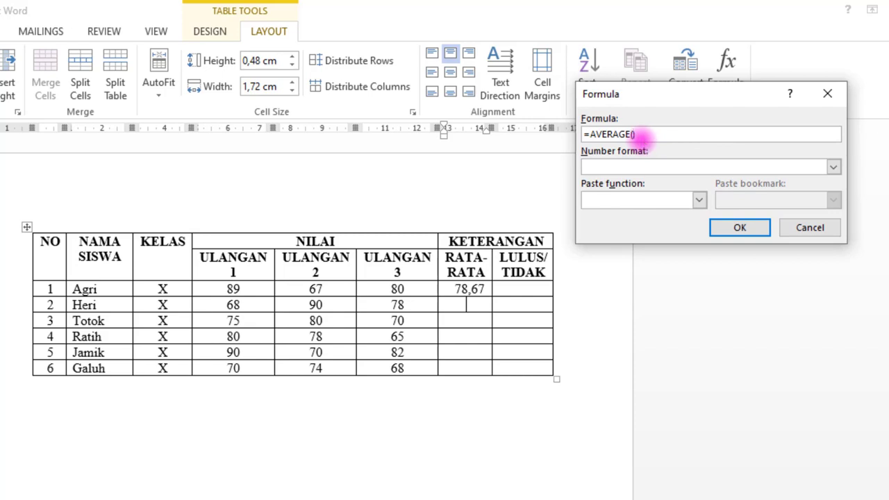
{"action": "type", "text": "LEFT"}
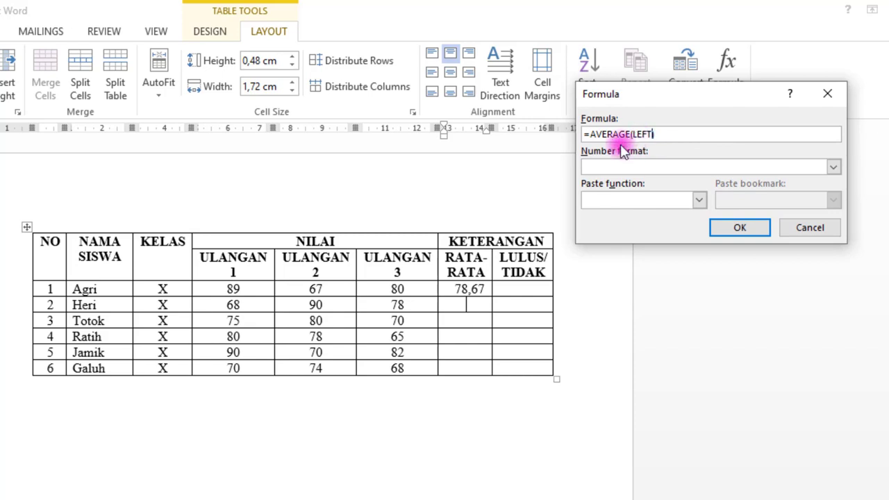
{"action": "left_click", "coordinate": [834, 167]}
{"action": "left_click", "coordinate": [657, 193]}
{"action": "left_click", "coordinate": [734, 227]}
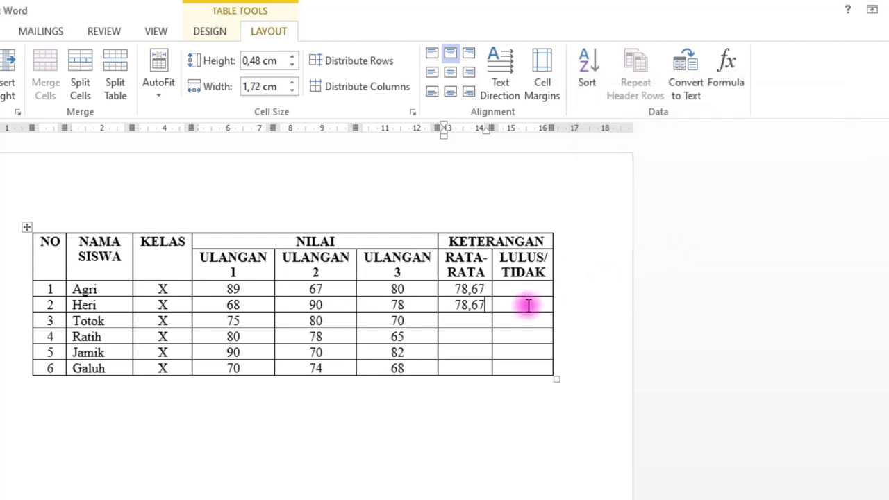
Calculate the averages in the RATA-RATA cells of student rows 3 to 6 with =AVERAGE(LEFT), showing two decimals.
{"action": "key", "text": "Down"}
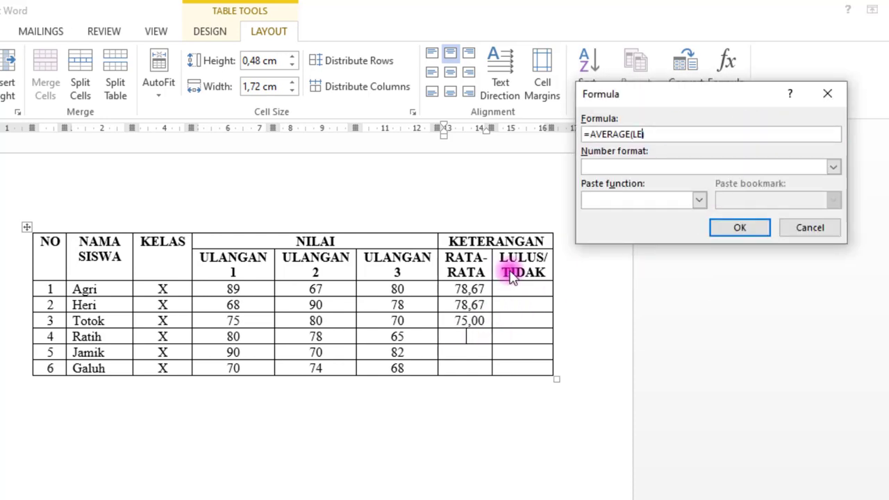
{"action": "left_click_drag", "start_coordinate": [645, 134], "coordinate": [606, 146]}
{"action": "left_click", "coordinate": [740, 228]}
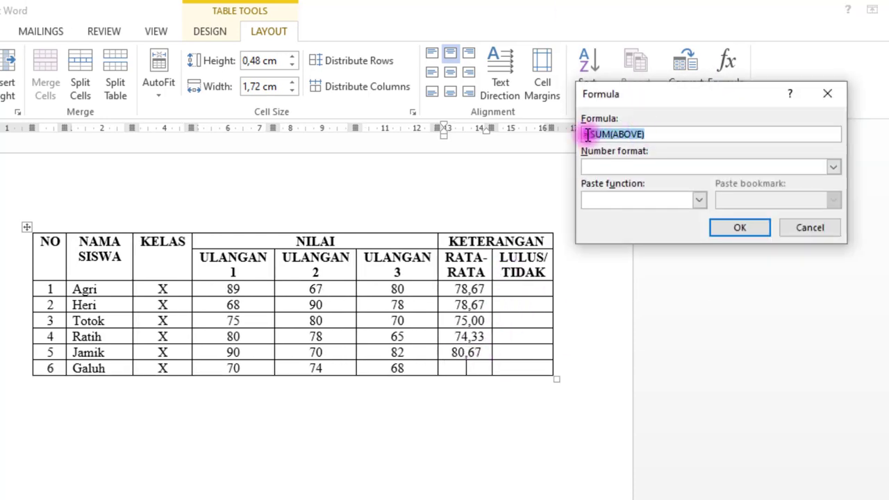
{"action": "type", "text": "AVERAGE()"}
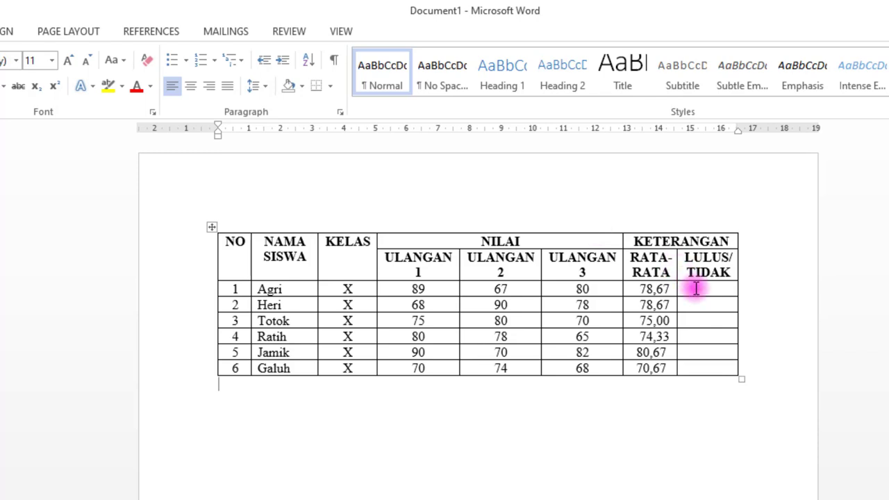
Enter LULUS in the LULUS/TIDAK cell of student row 1 and copy it to rows 2 through 6.
{"action": "left_click", "coordinate": [695, 288]}
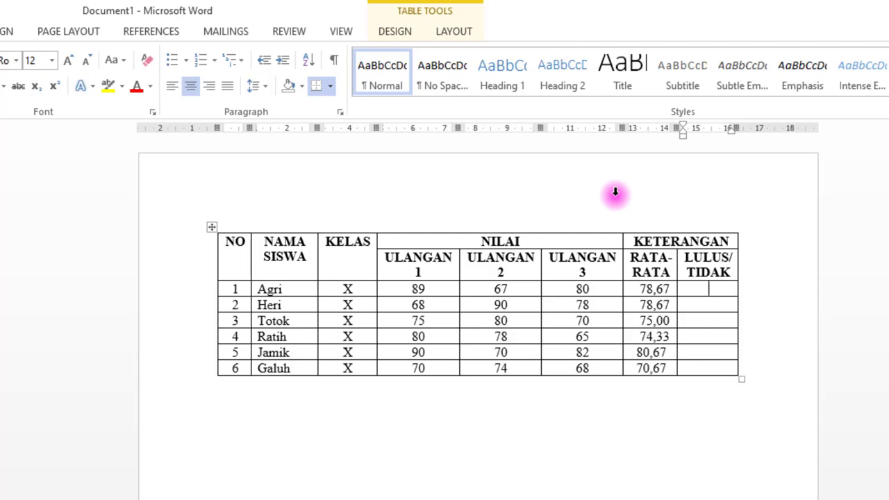
{"action": "type", "text": "ULUS"}
{"action": "left_click_drag", "start_coordinate": [732, 289], "coordinate": [699, 373]}
{"action": "key", "text": "ctrl+c"}
{"action": "key", "text": "ctrl+v"}
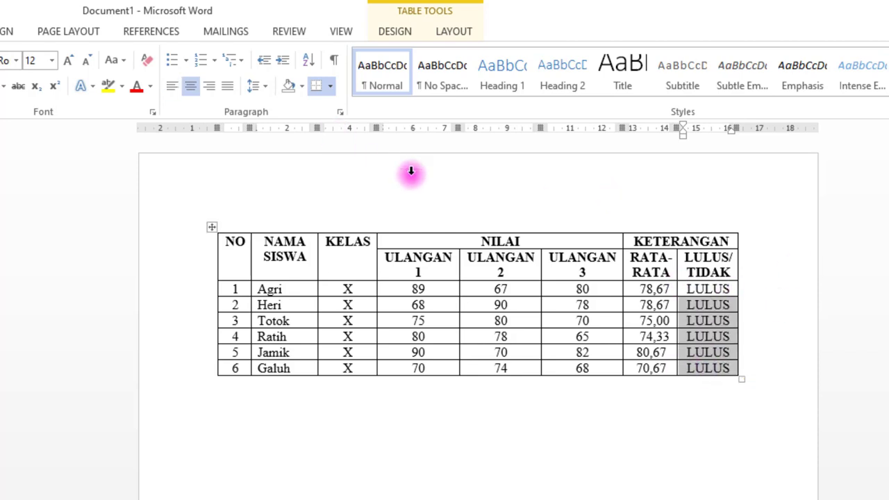
Center the text of all the table's heading cells, including both heading rows, horizontally and vertically.
{"action": "left_click_drag", "start_coordinate": [231, 259], "coordinate": [710, 267]}
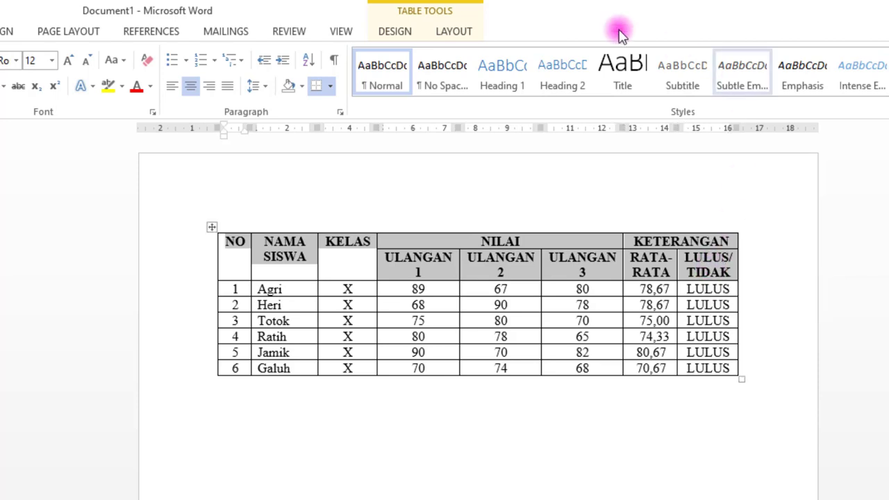
{"action": "left_click", "coordinate": [455, 33]}
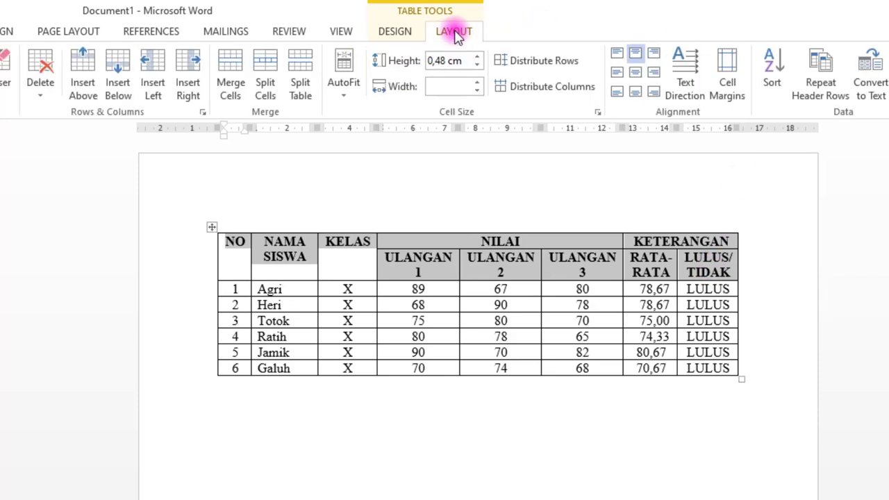
{"action": "left_click", "coordinate": [636, 73]}
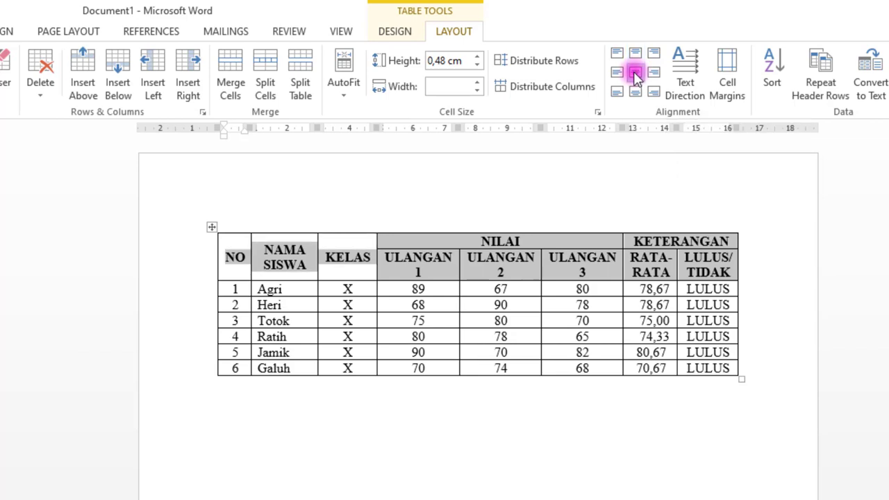
{"action": "left_click", "coordinate": [751, 435]}
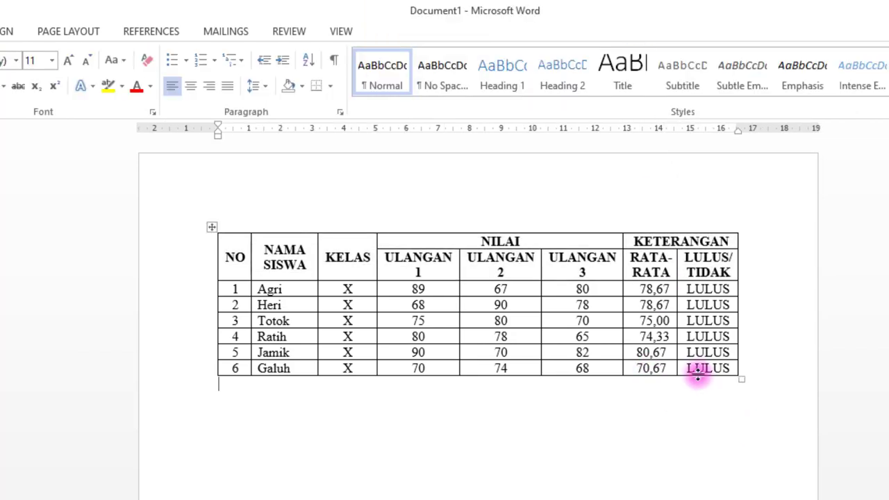